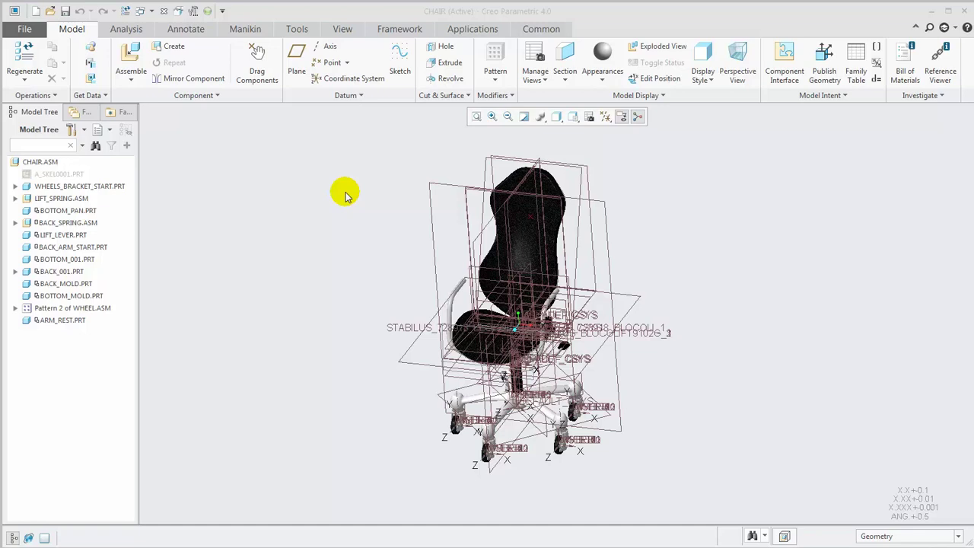
Set the chair's display style to Shading With Reflections.
left_click(343, 28)
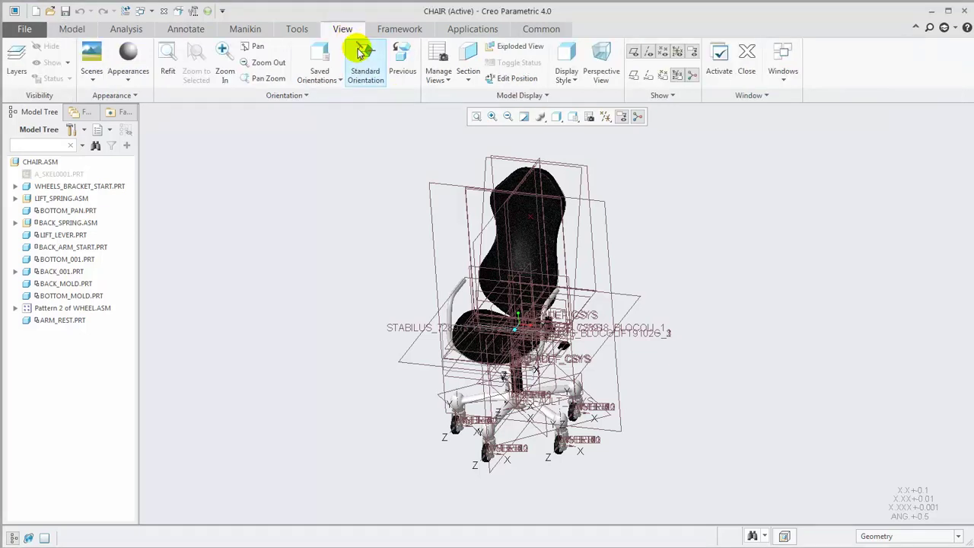
left_click(558, 118)
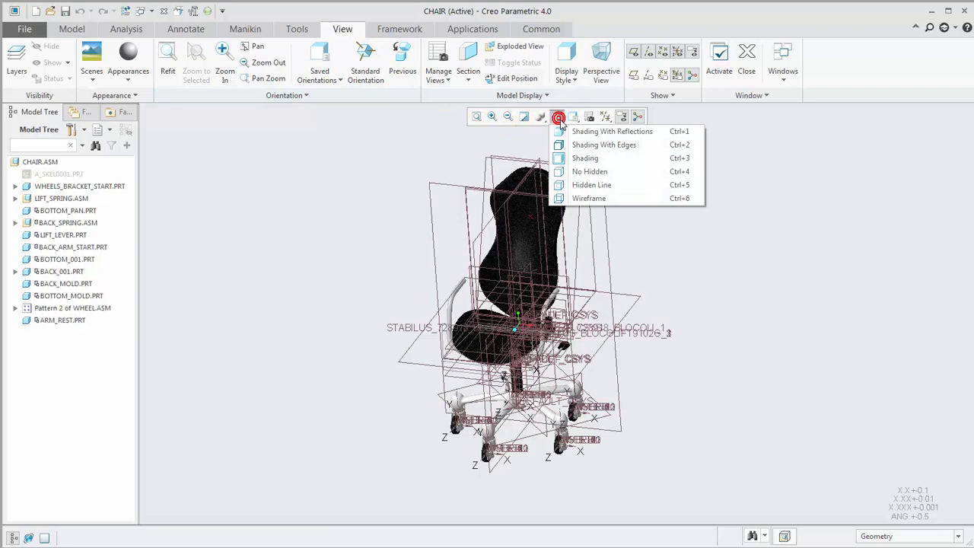
left_click(578, 132)
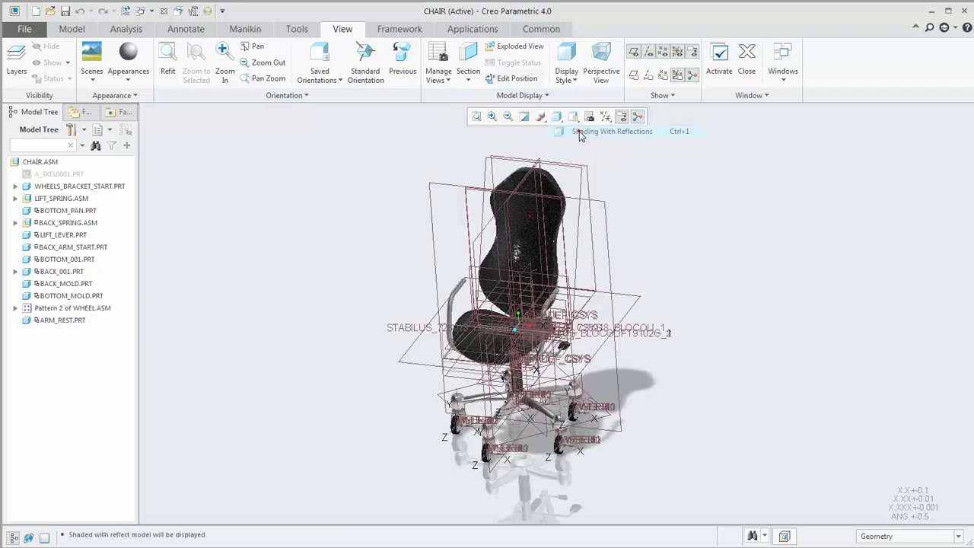
Hide the spin centre, annotations and all datum types.
left_click(638, 119)
left_click(622, 118)
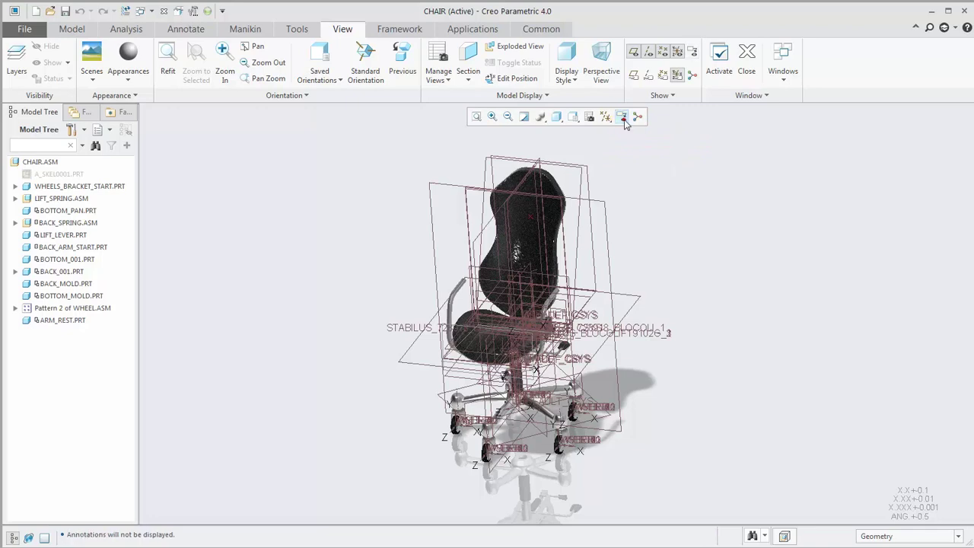
left_click(607, 119)
left_click(632, 131)
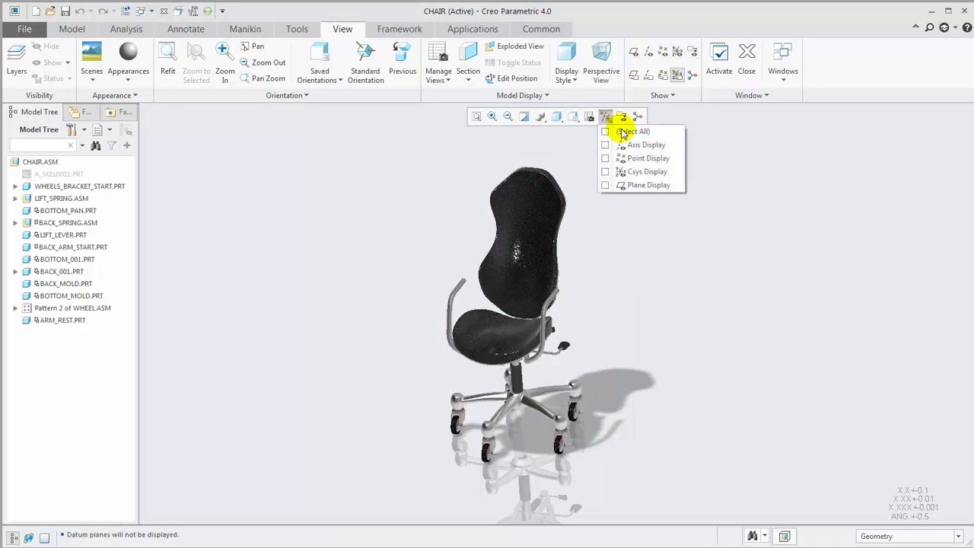
left_click(691, 225)
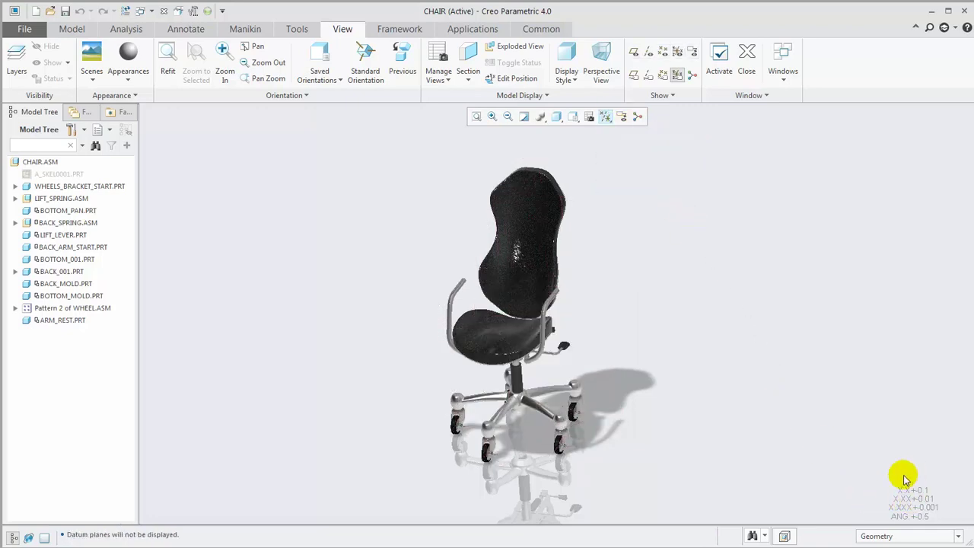
Set the tol_display configuration option to no.
left_click(192, 10)
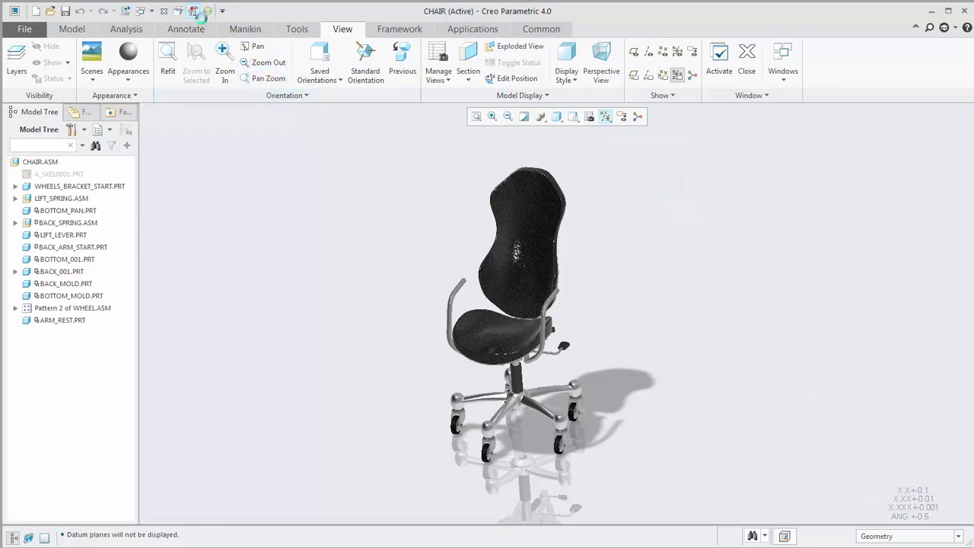
double_click(506, 298)
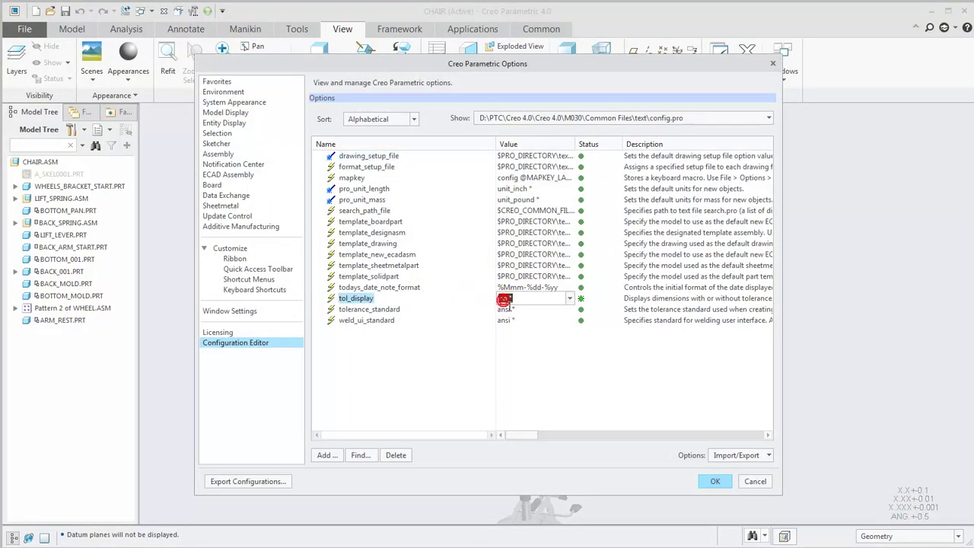
left_click(708, 481)
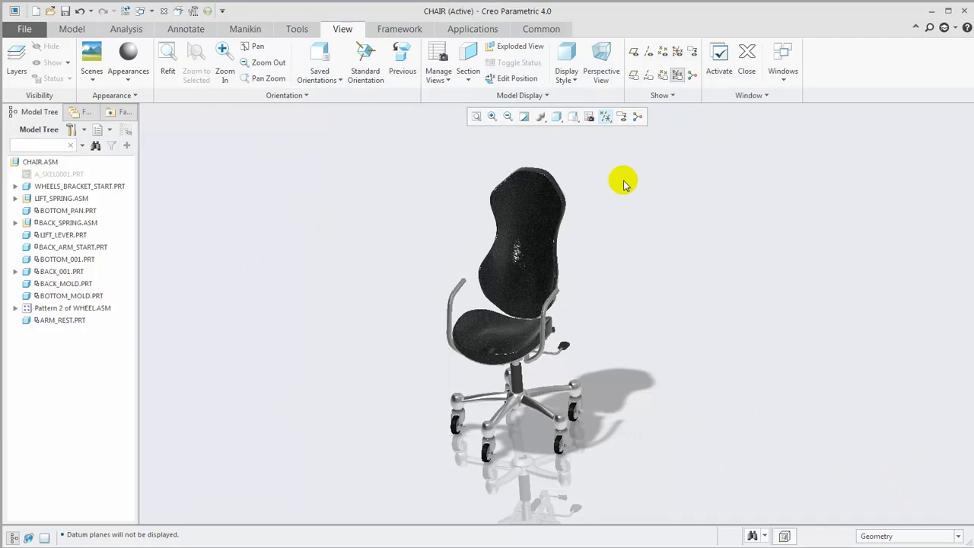
Turn on Scene Background and switch to Perspective View.
left_click(545, 118)
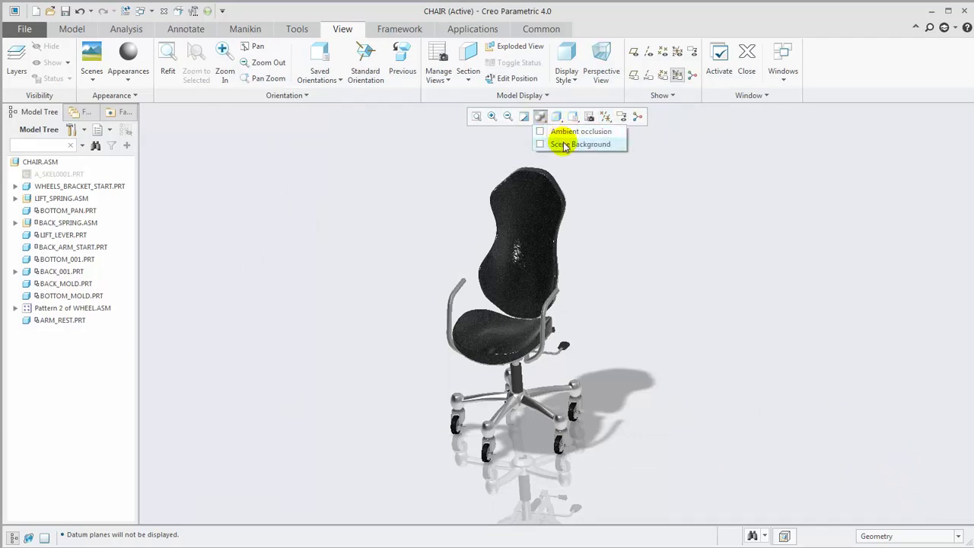
left_click(565, 144)
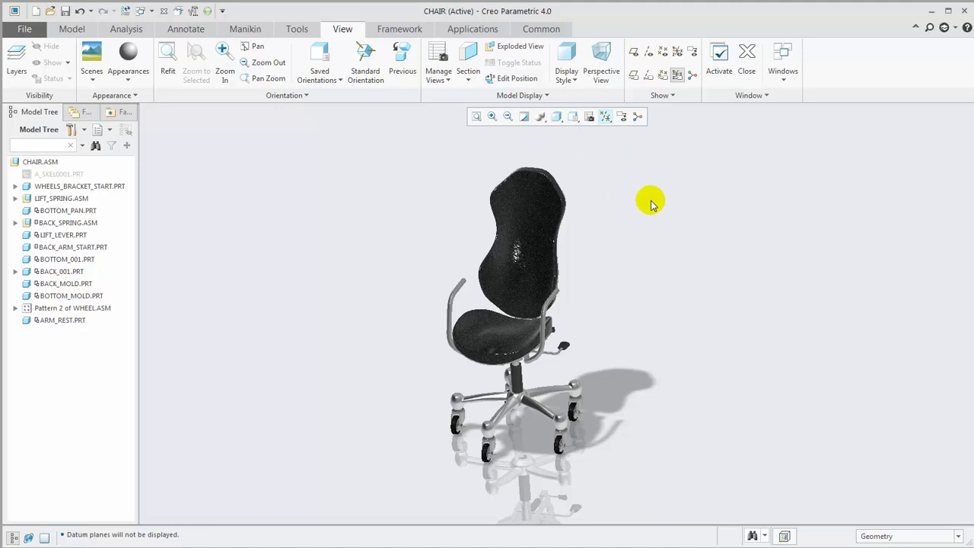
left_click(602, 72)
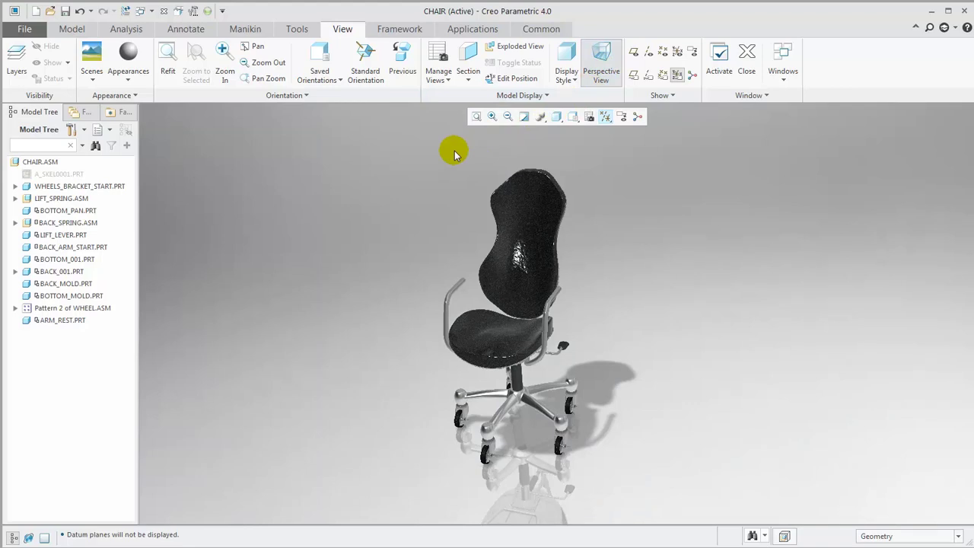
Apply the wooden-floor loft-room HDRI scene and orbit to the room's other side.
left_click(92, 67)
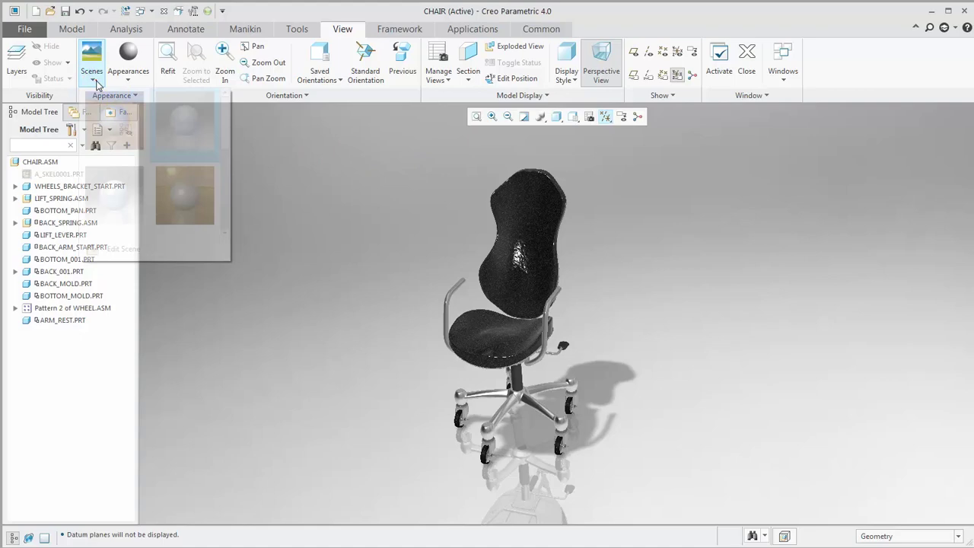
left_click(177, 196)
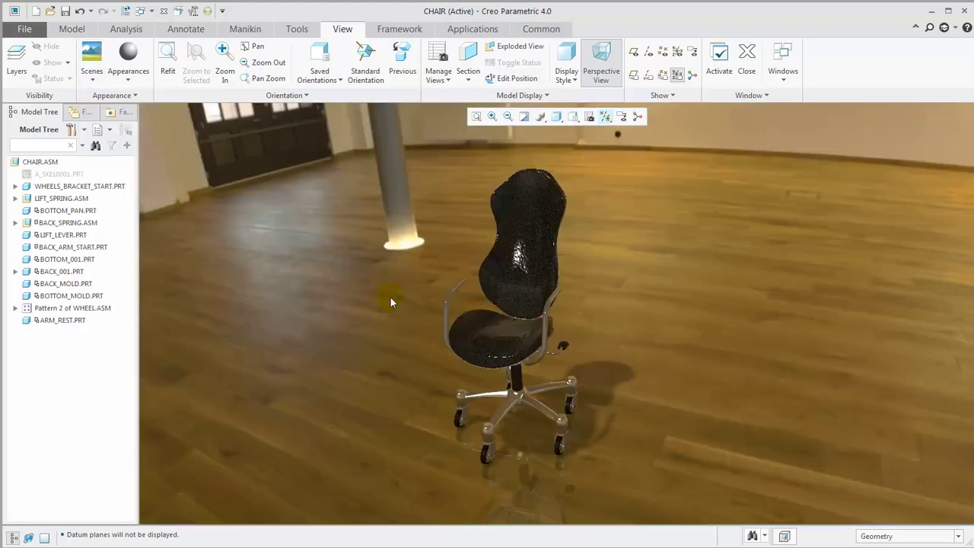
middle_click_drag(390, 302, 561, 303)
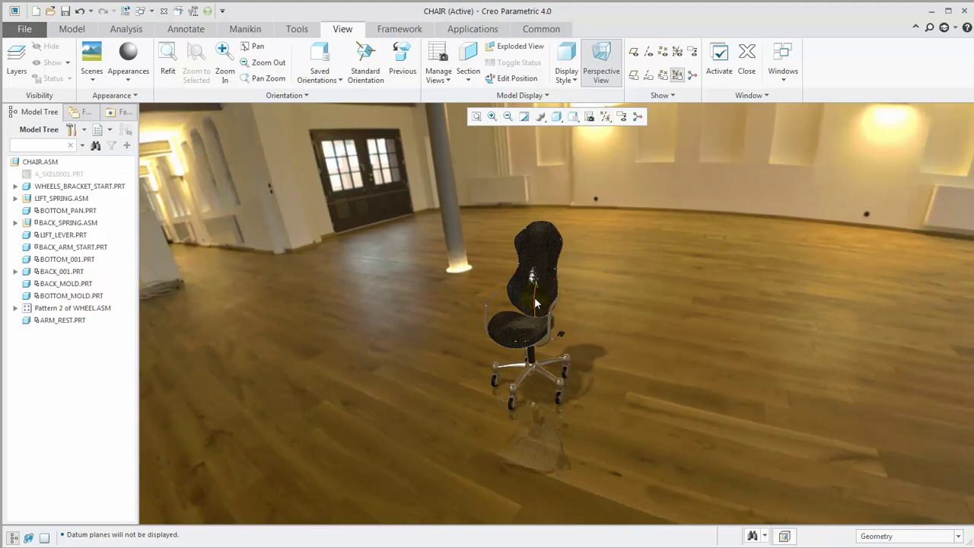
mouse_move(552, 304)
middle_mouse_down()
mouse_move(580, 283)
mouse_move(612, 298)
mouse_move(591, 289)
mouse_move(598, 299)
mouse_move(591, 284)
middle_mouse_up()
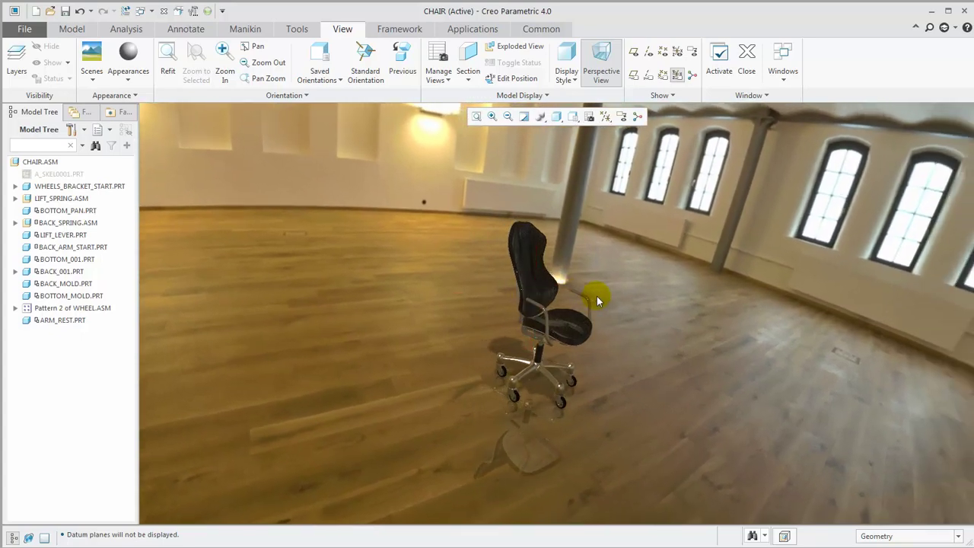
In Edit Scene's Environment settings, rotate the backdrop to 171 and orbit to a level view.
left_click(92, 79)
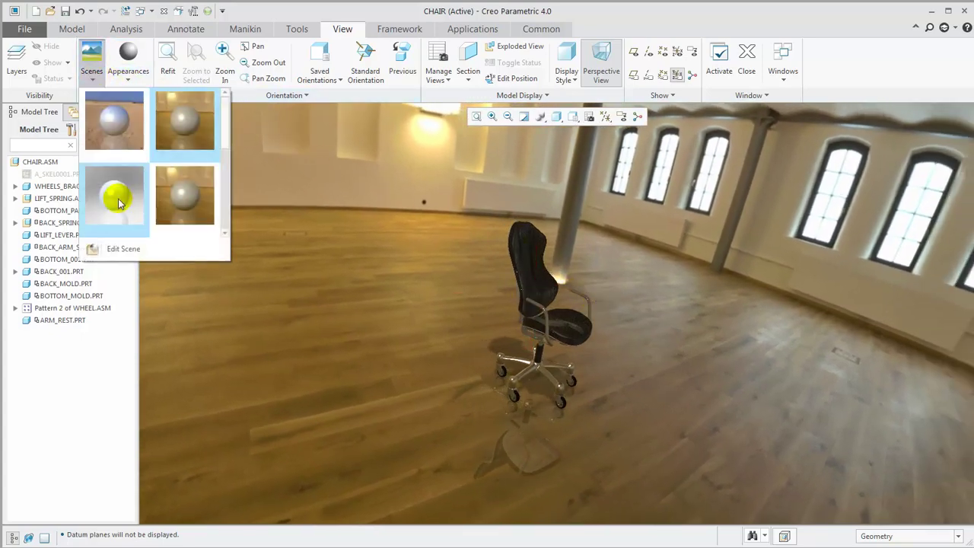
left_click(124, 248)
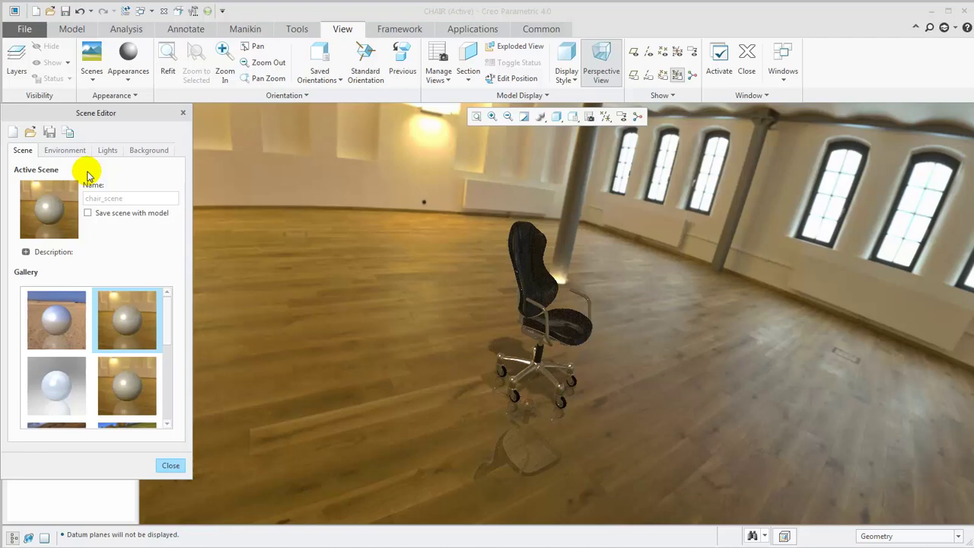
left_click(74, 151)
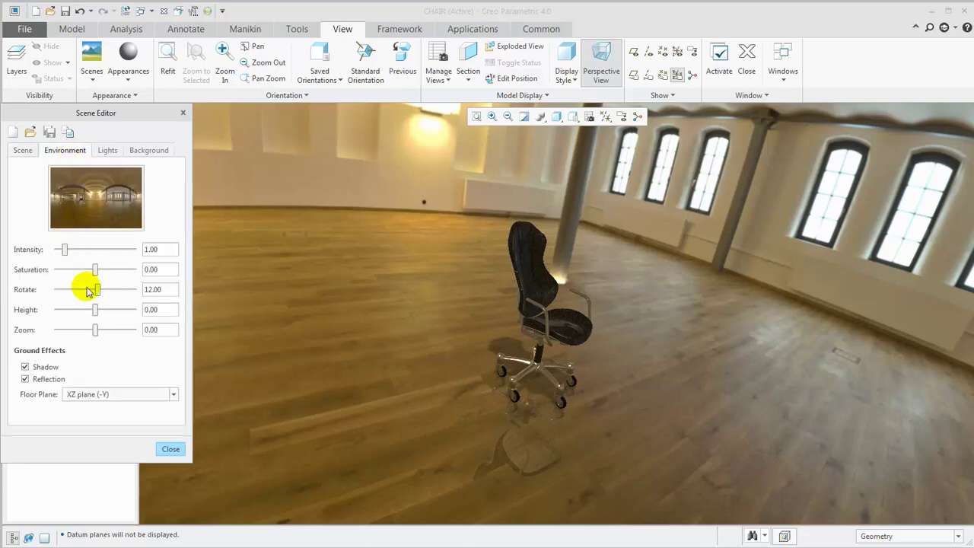
left_click_drag(97, 295, 131, 293)
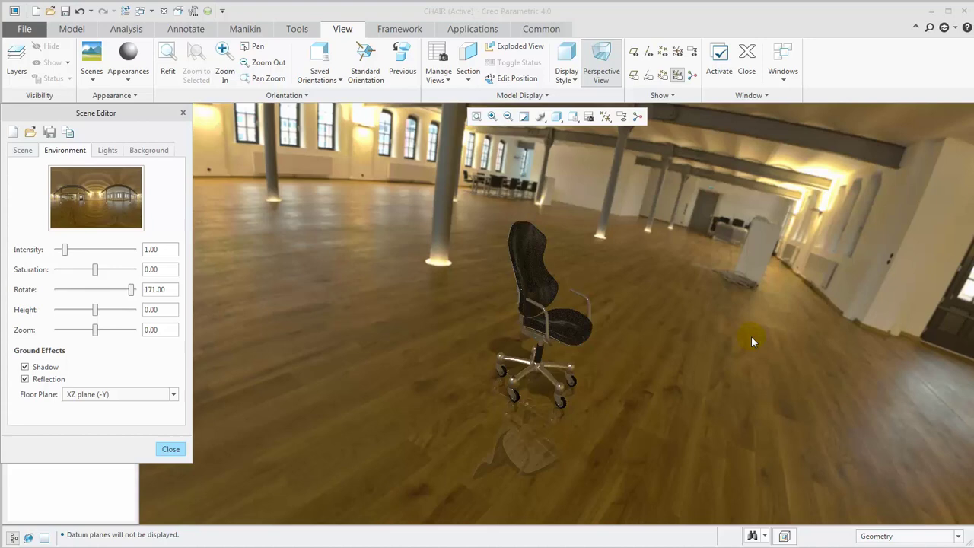
mouse_move(751, 342)
middle_mouse_down()
mouse_move(734, 340)
mouse_move(712, 279)
mouse_move(696, 161)
mouse_move(698, 411)
mouse_move(728, 510)
mouse_move(720, 452)
middle_mouse_up()
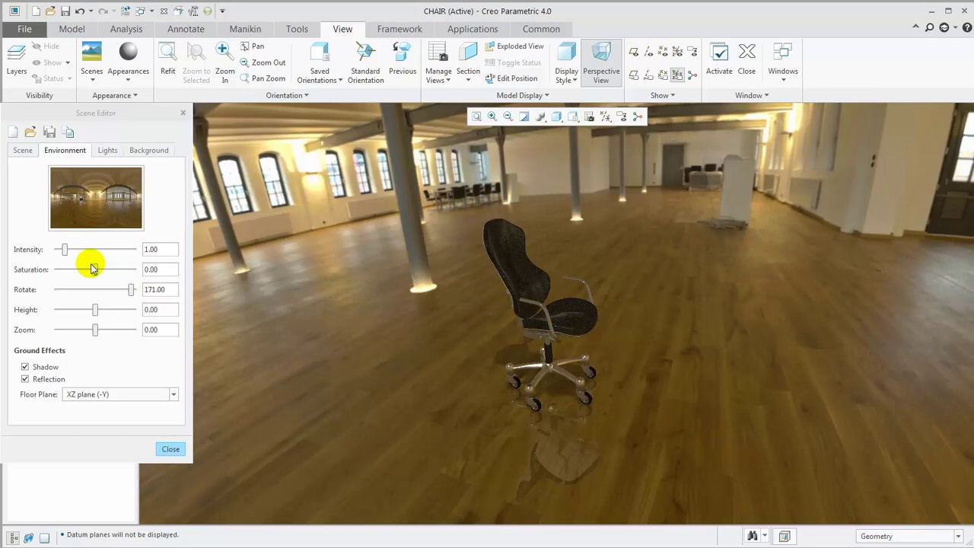
Drag the environment sliders to height -3.00 and zoom -4.00, enlarging the room.
left_click_drag(66, 249, 94, 273)
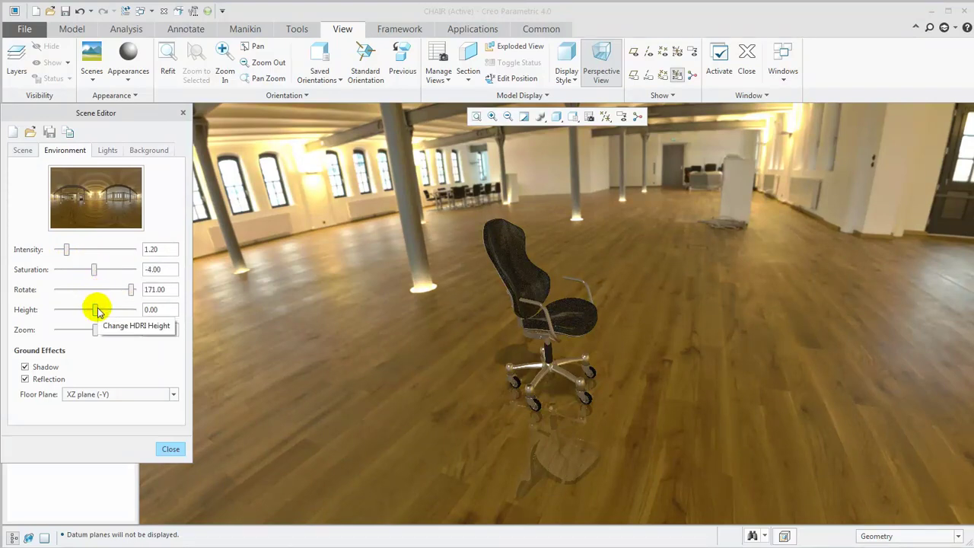
left_click_drag(96, 309, 95, 333)
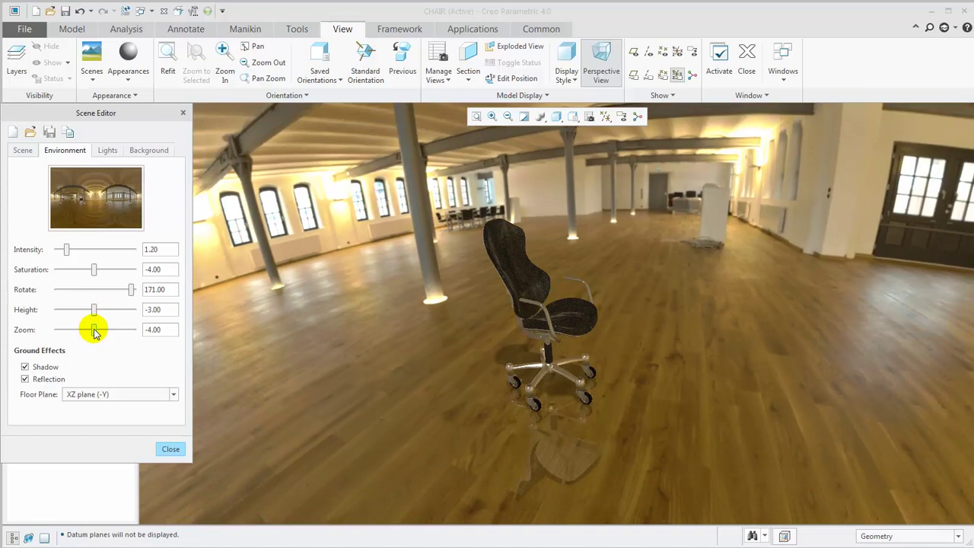
left_click(50, 367)
left_click(51, 367)
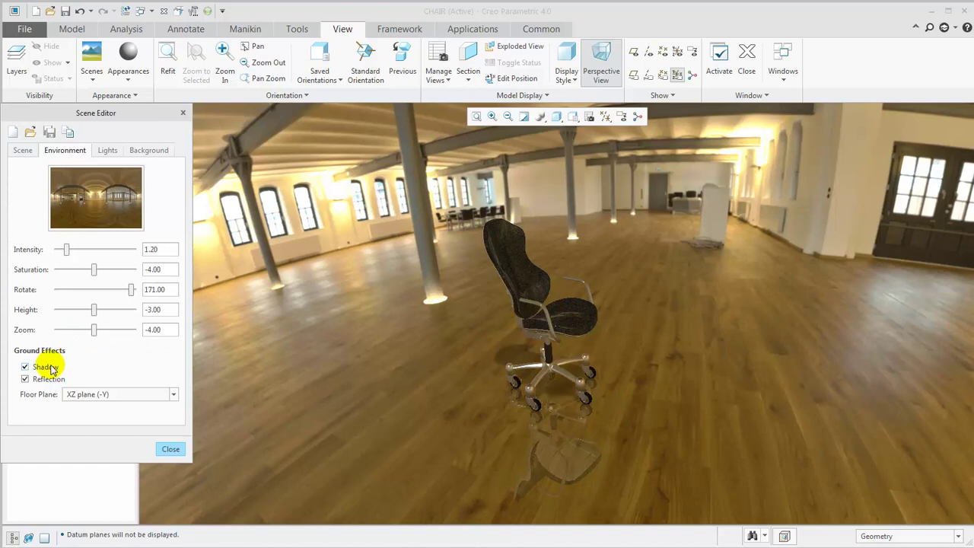
left_click(46, 379)
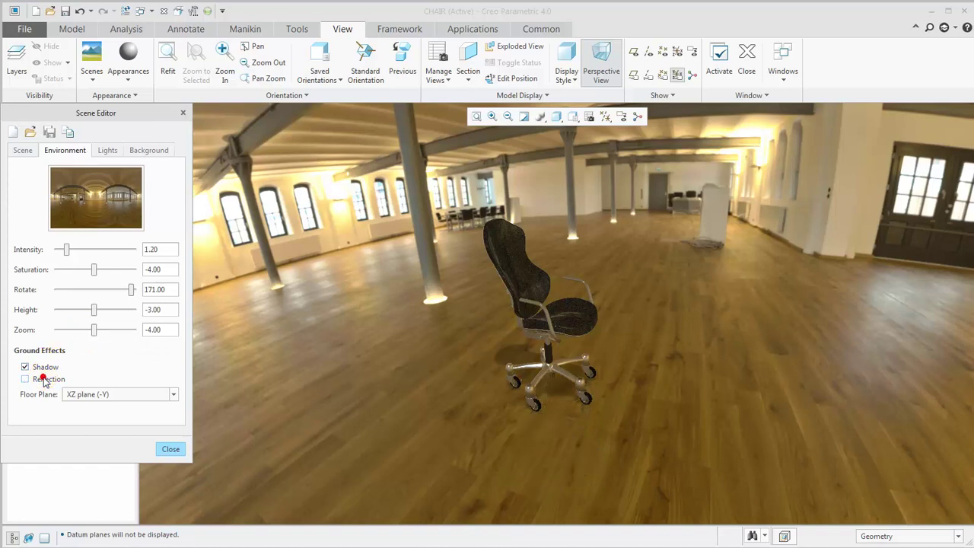
left_click(44, 379)
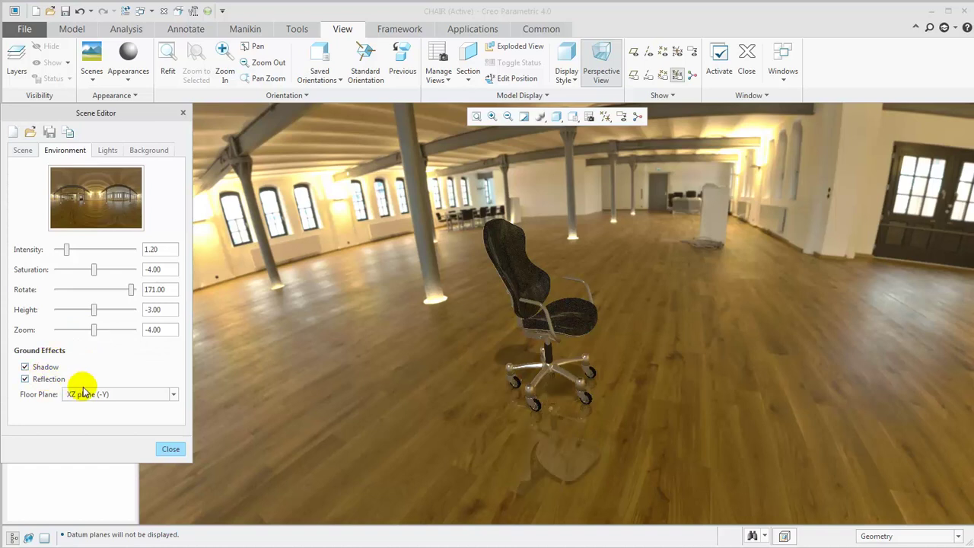
left_click(105, 395)
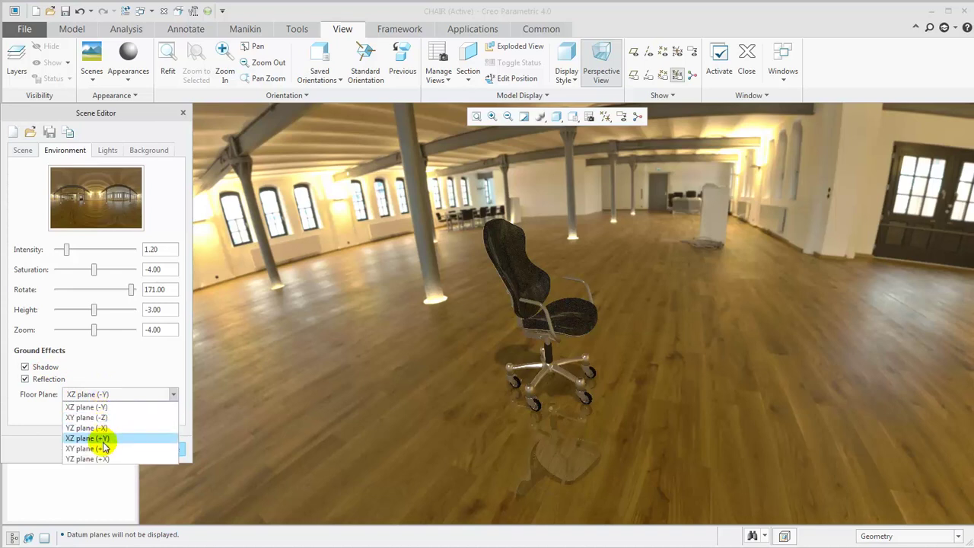
left_click(143, 370)
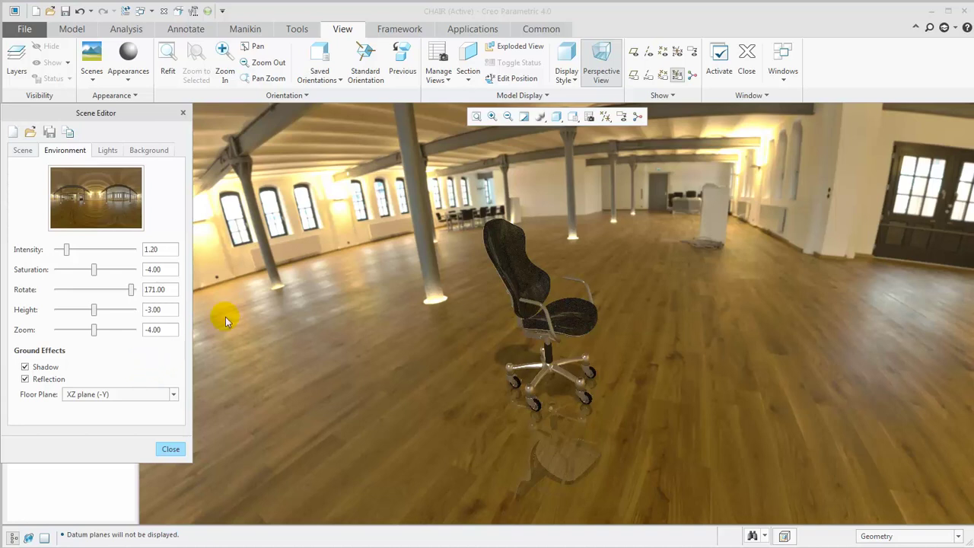
In Reorient's Perspective settings, set focal length 48 and move the camera back.
left_click(573, 117)
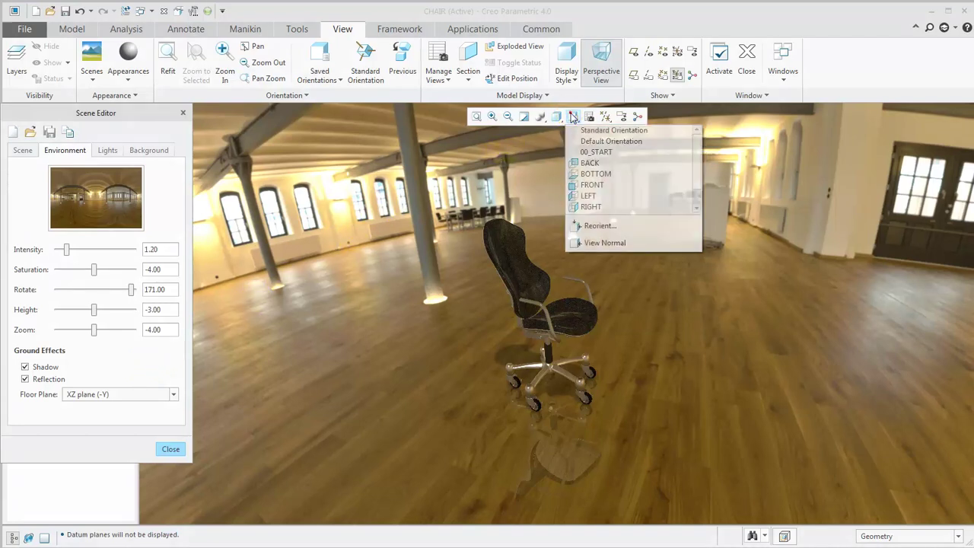
left_click(600, 225)
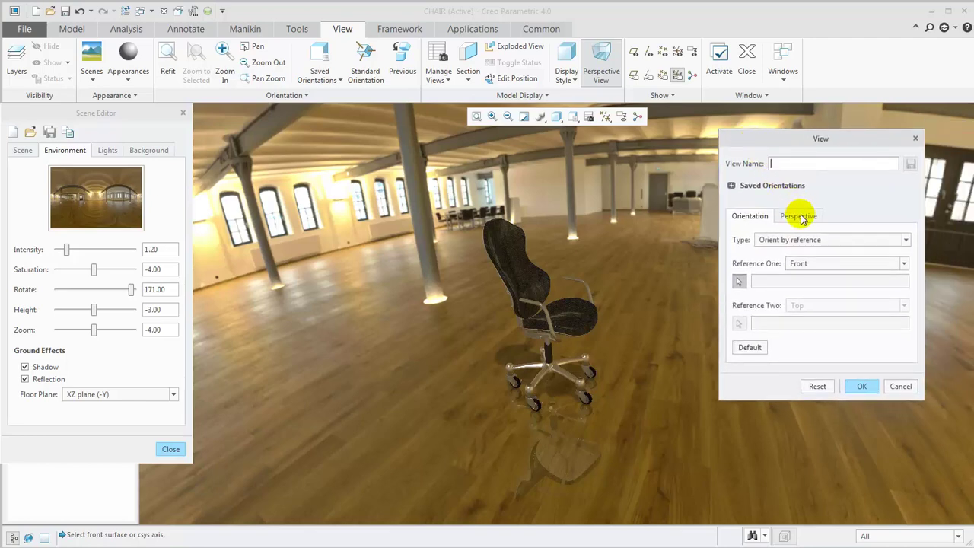
left_click(798, 215)
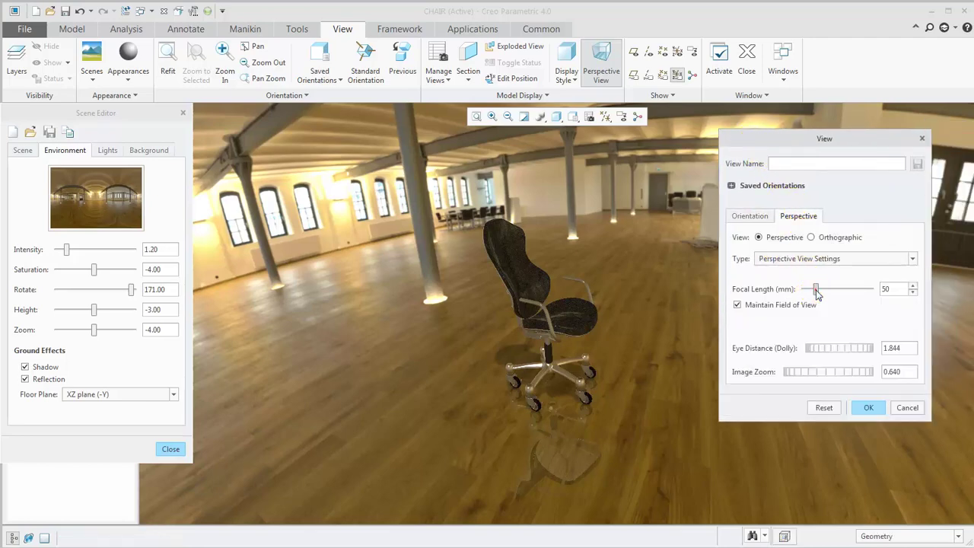
mouse_move(814, 289)
left_mouse_down()
mouse_move(835, 292)
mouse_move(814, 292)
left_mouse_up()
left_click(768, 305)
left_click(791, 301)
left_click(814, 292)
left_click_drag(833, 348, 802, 373)
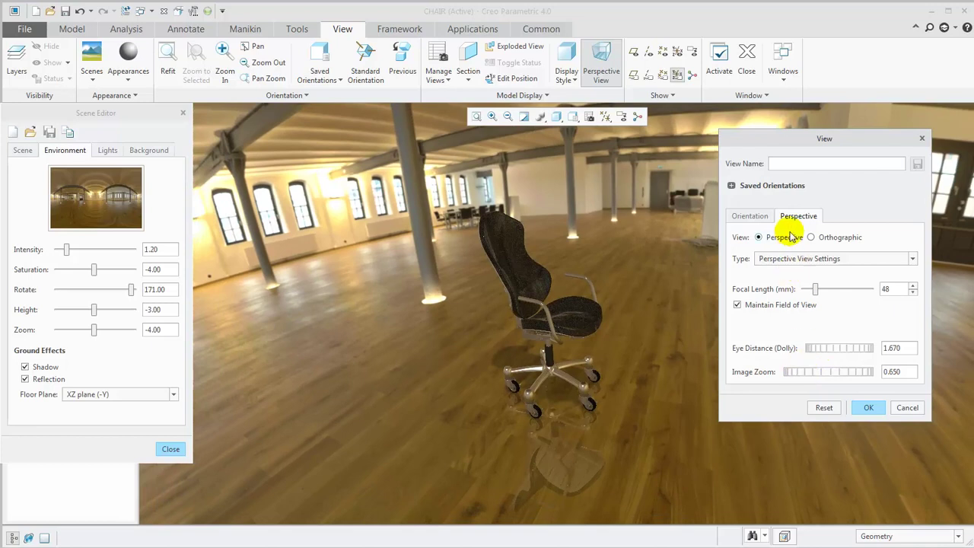
Save the camera setup as a view named PERSPECTIVE.
left_click(784, 169)
type("perspective")
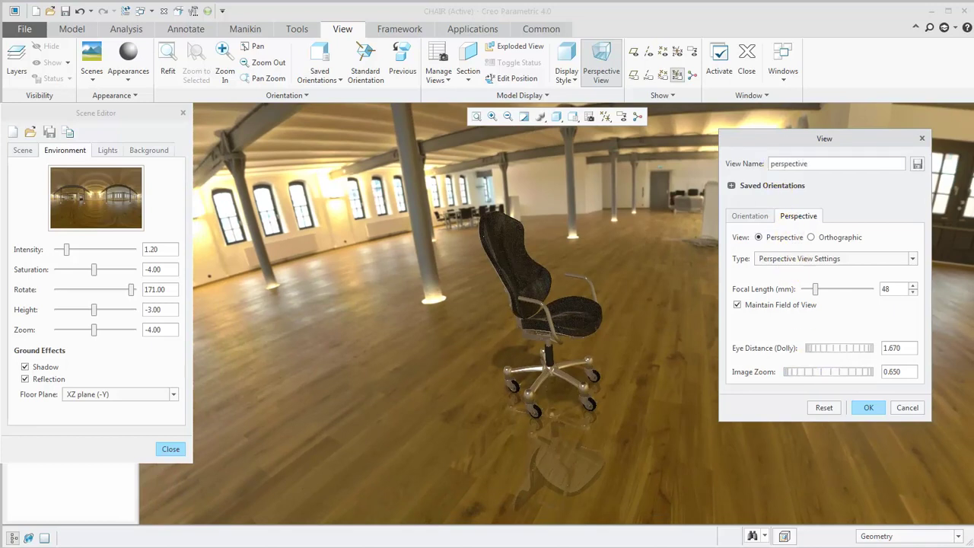
left_click(916, 165)
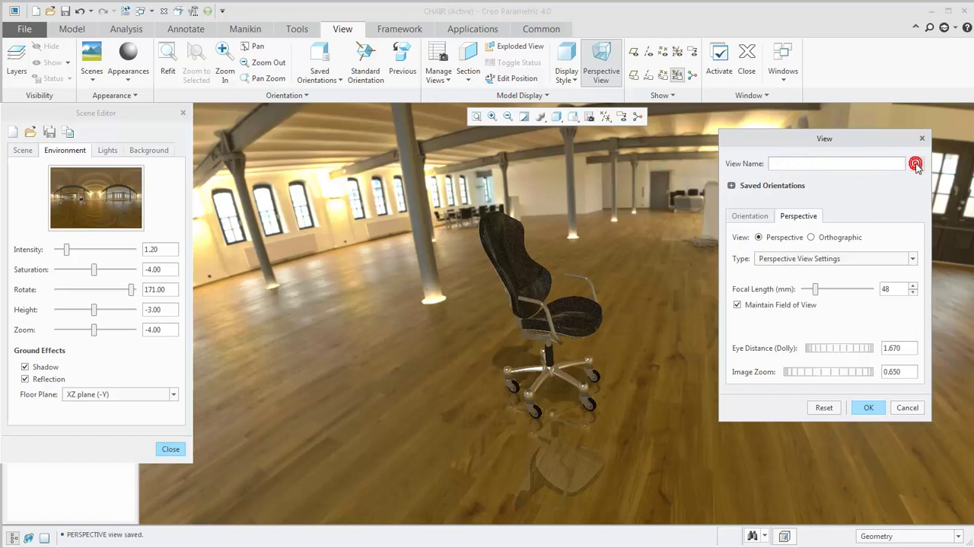
left_click(868, 409)
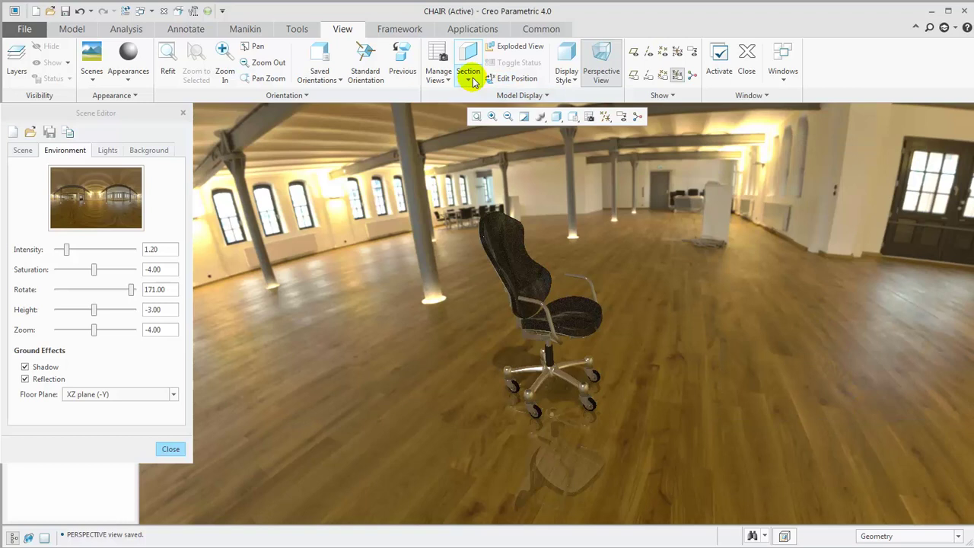
Check the View Manager, then restore the saved PERSPECTIVE view.
left_click(435, 58)
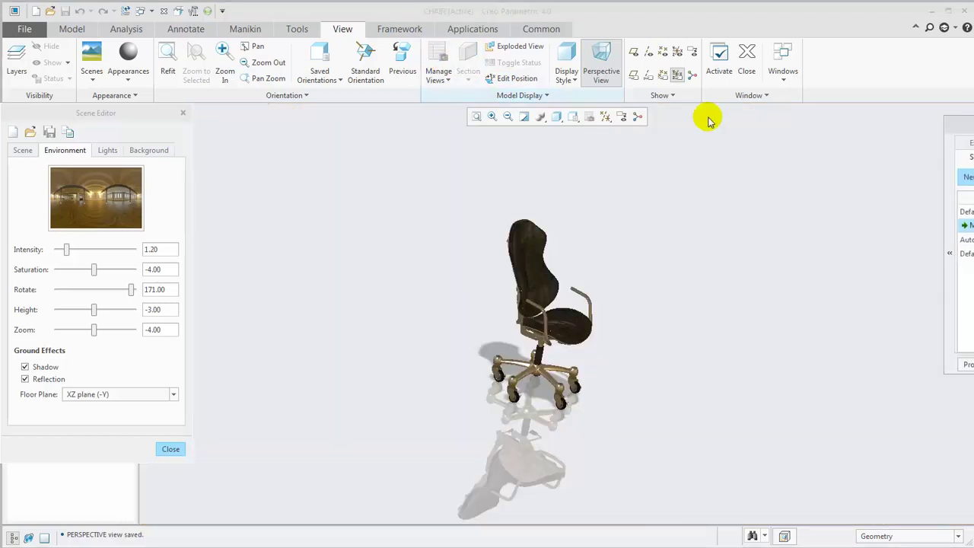
left_click_drag(963, 125, 738, 134)
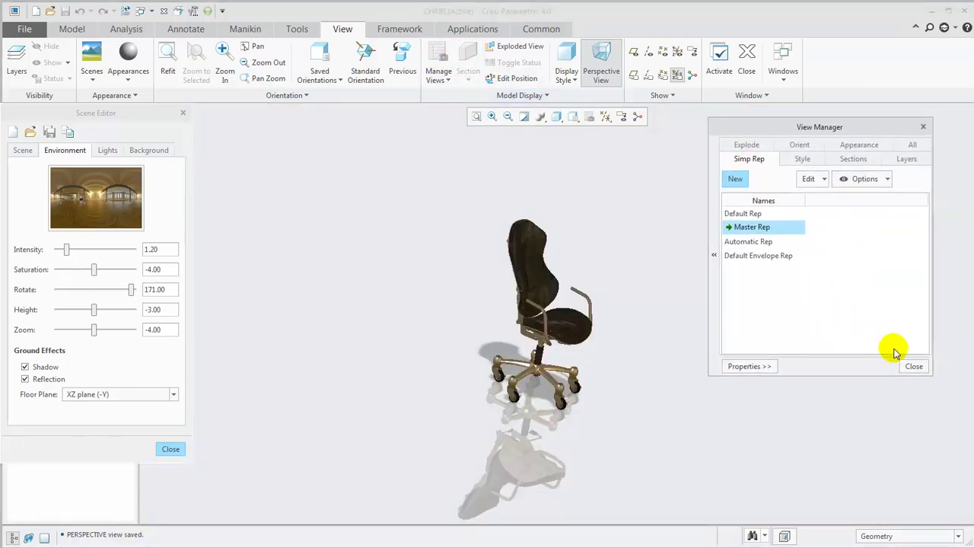
left_click(913, 366)
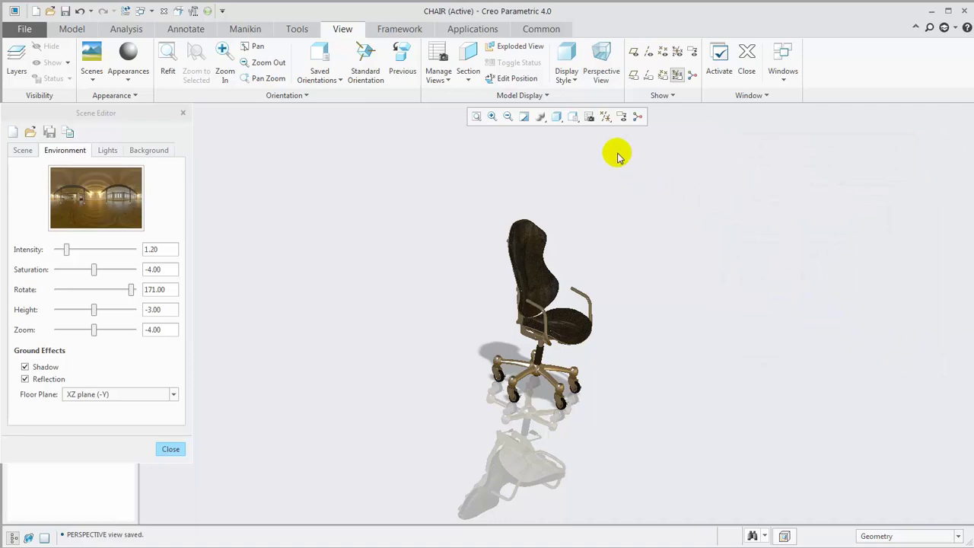
left_click(572, 116)
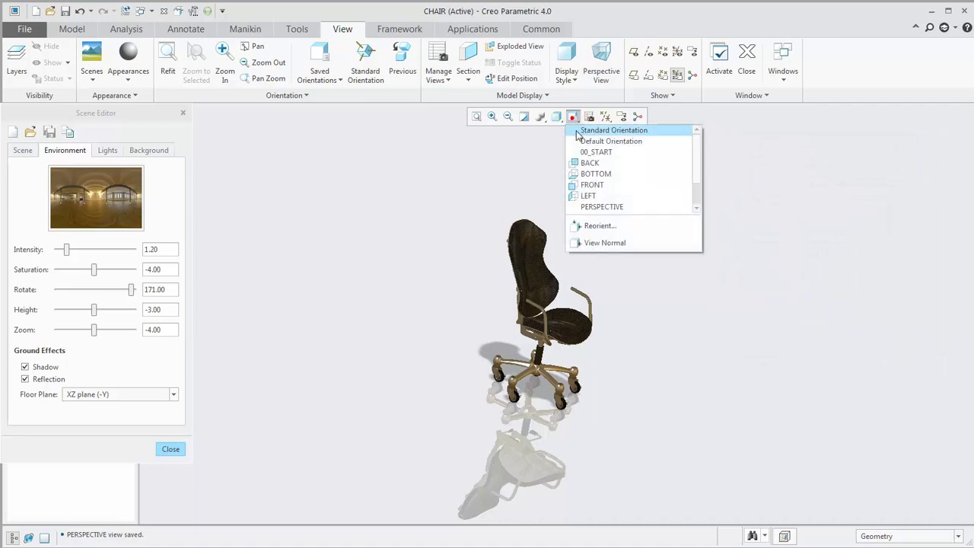
left_click(601, 208)
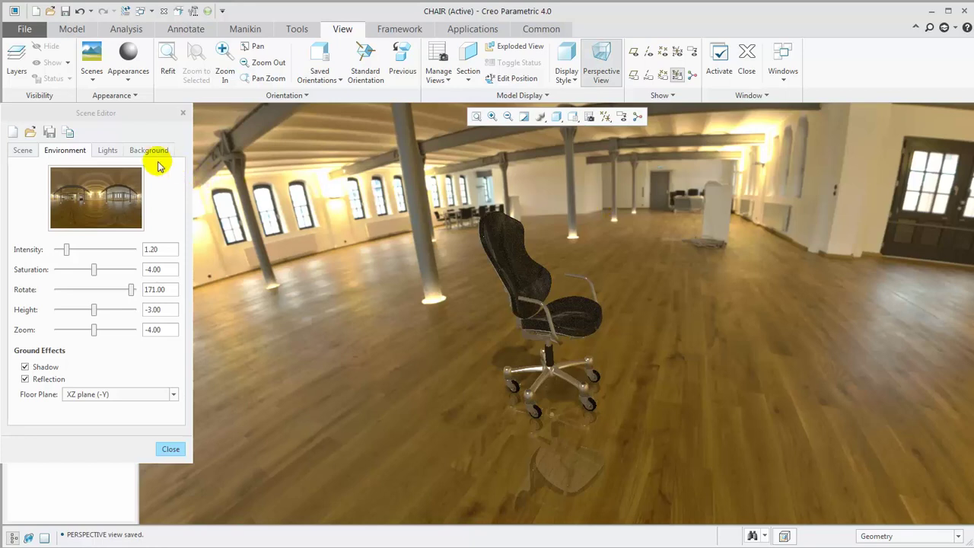
Turn on shadows for distant1 and swing the lights so the shadow falls right.
left_click(108, 152)
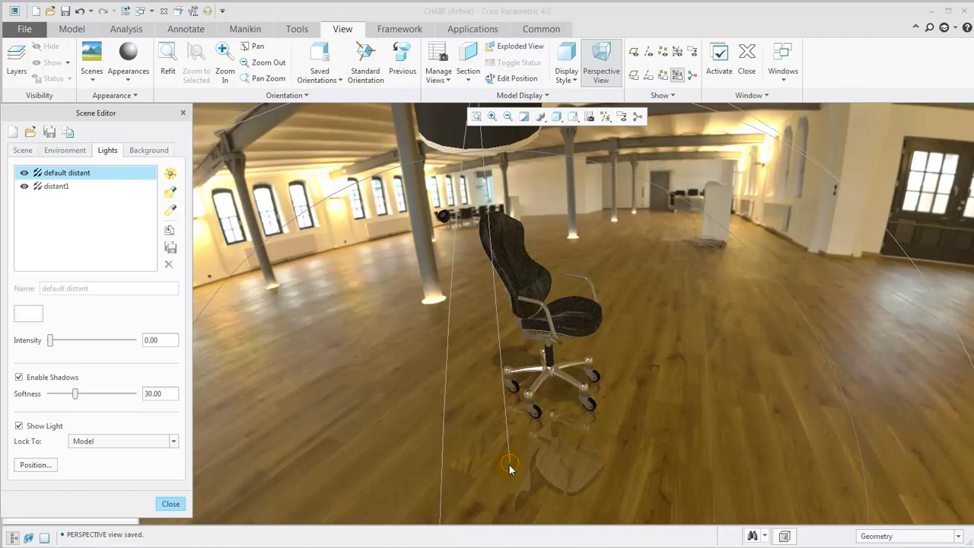
left_click_drag(509, 468, 842, 454)
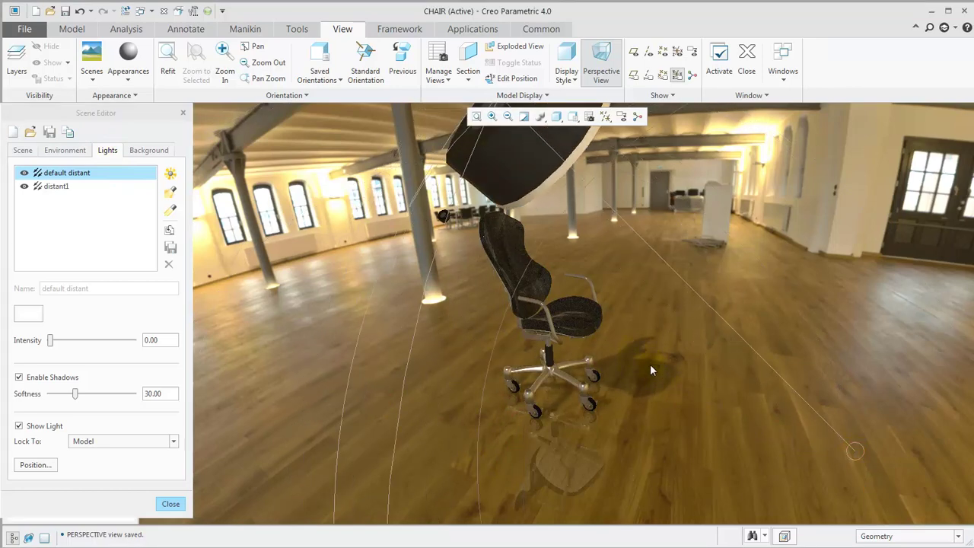
left_click(52, 188)
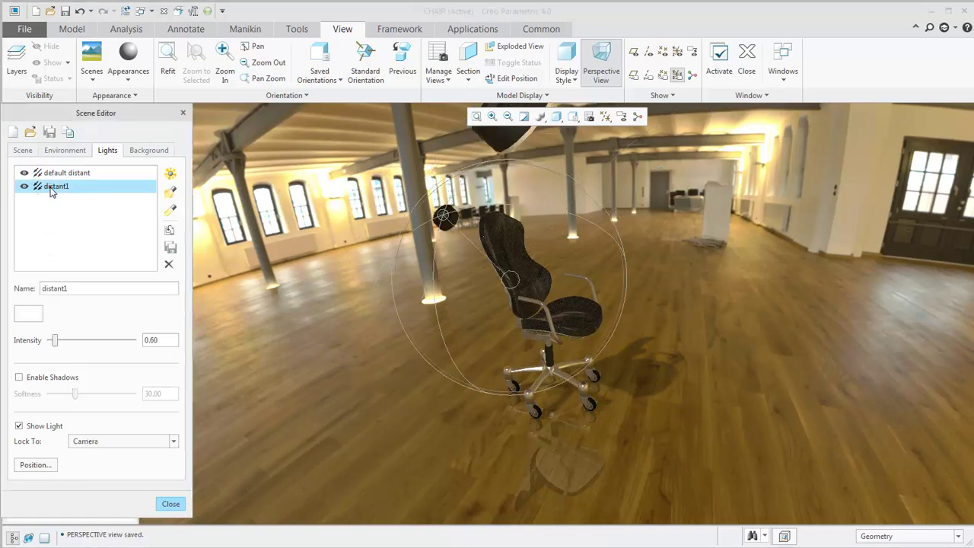
left_click(52, 378)
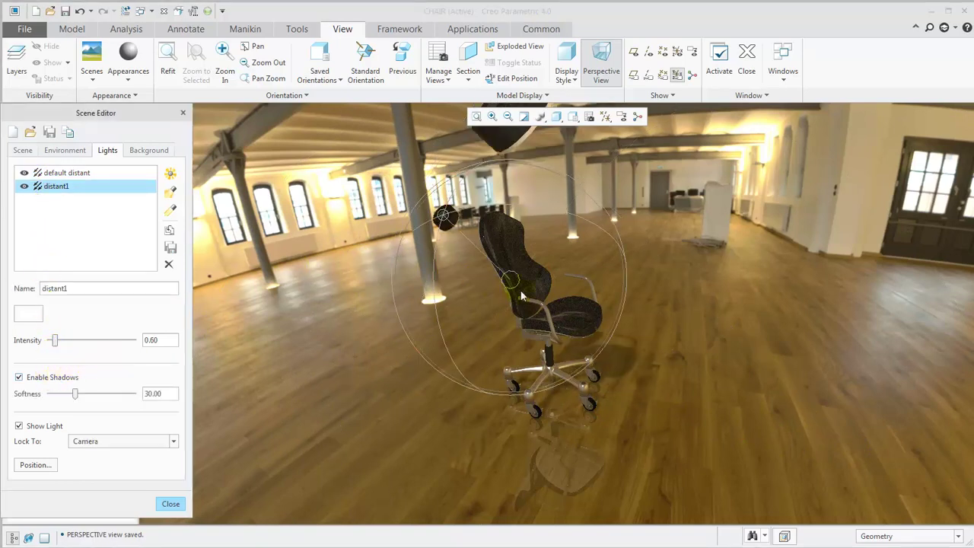
left_click_drag(519, 284, 748, 370)
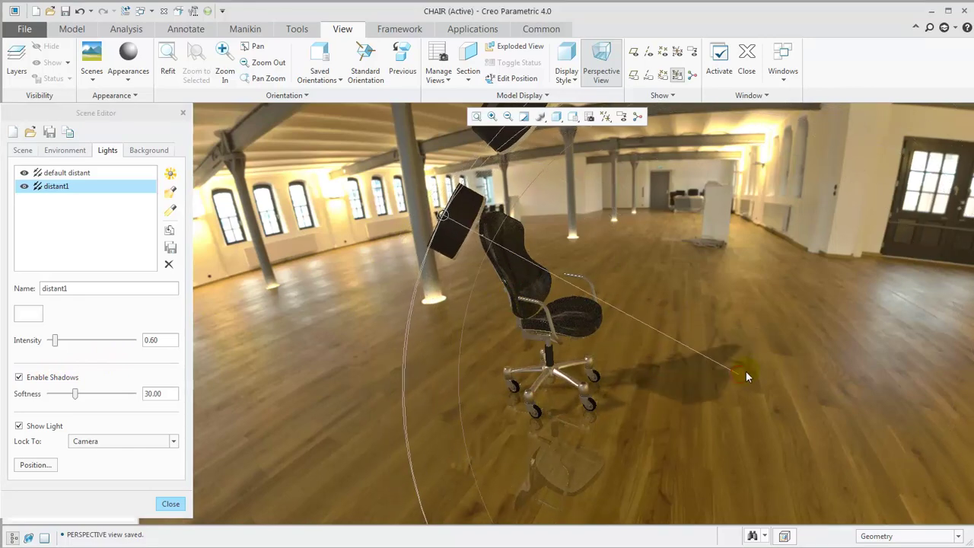
mouse_move(444, 220)
left_mouse_down()
mouse_move(500, 152)
mouse_move(502, 209)
mouse_move(375, 204)
mouse_move(377, 194)
mouse_move(511, 216)
mouse_move(453, 223)
left_mouse_up()
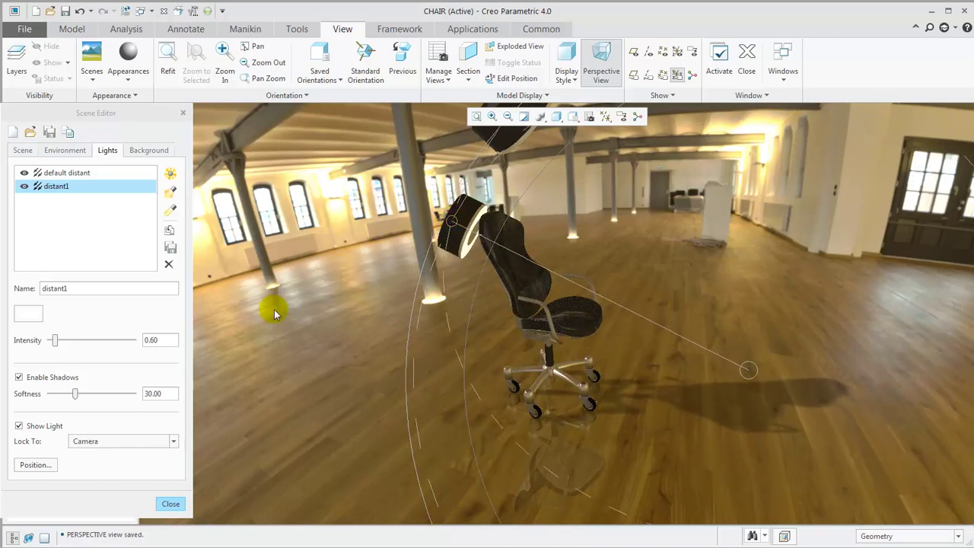
Shift distant1's aim point to X 1.450 and Z -1.630.
left_click(50, 464)
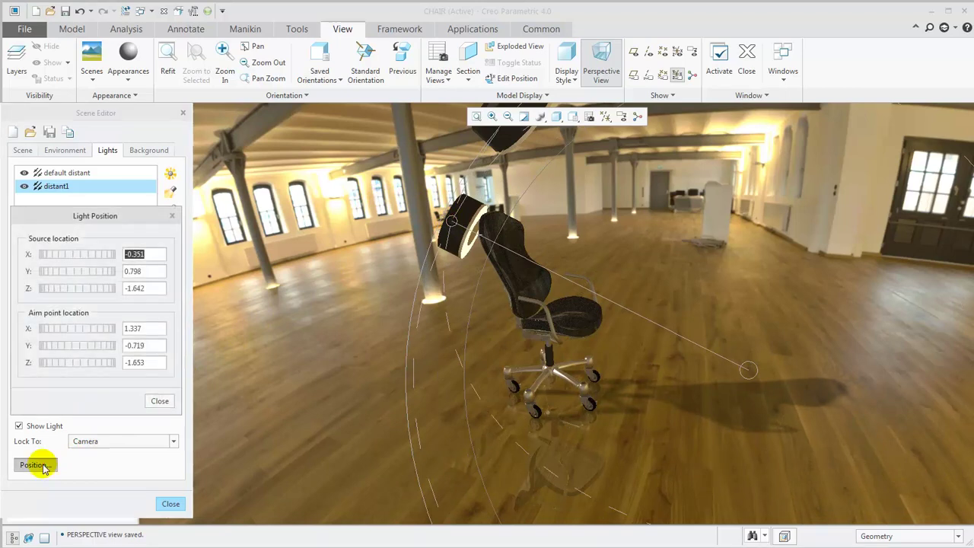
left_click_drag(70, 333, 93, 330)
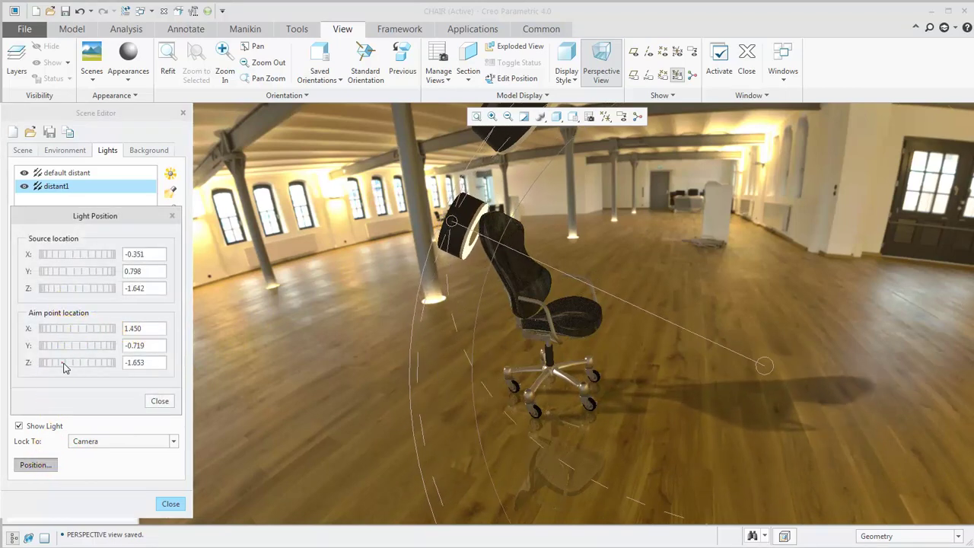
mouse_move(64, 368)
left_mouse_down()
mouse_move(118, 365)
mouse_move(66, 366)
left_mouse_up()
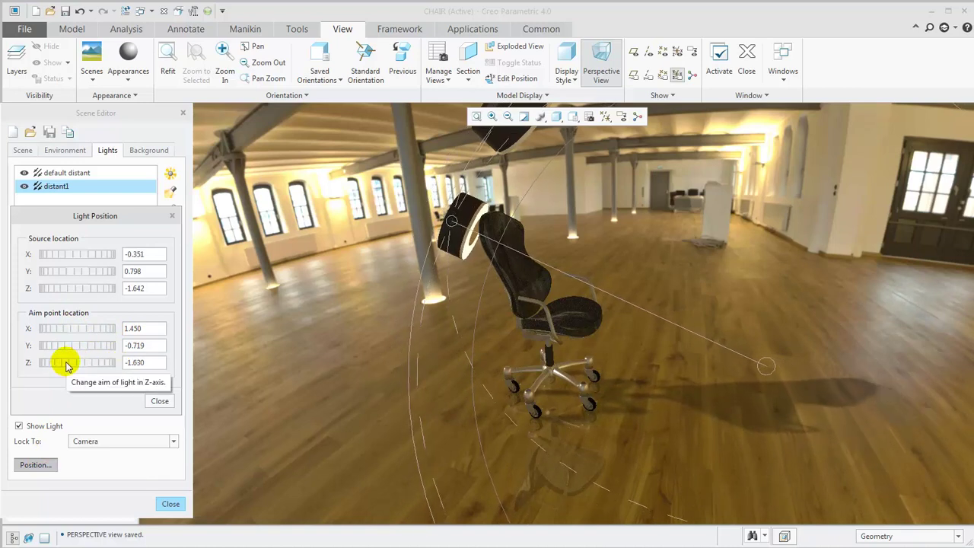
left_click(159, 402)
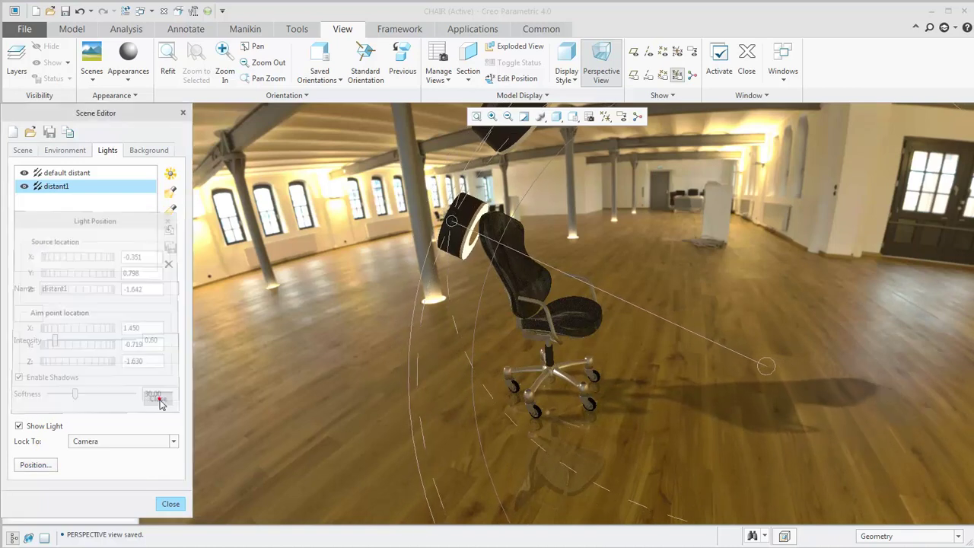
Keep the light locked to the camera and close the Scene Editor.
left_click(173, 441)
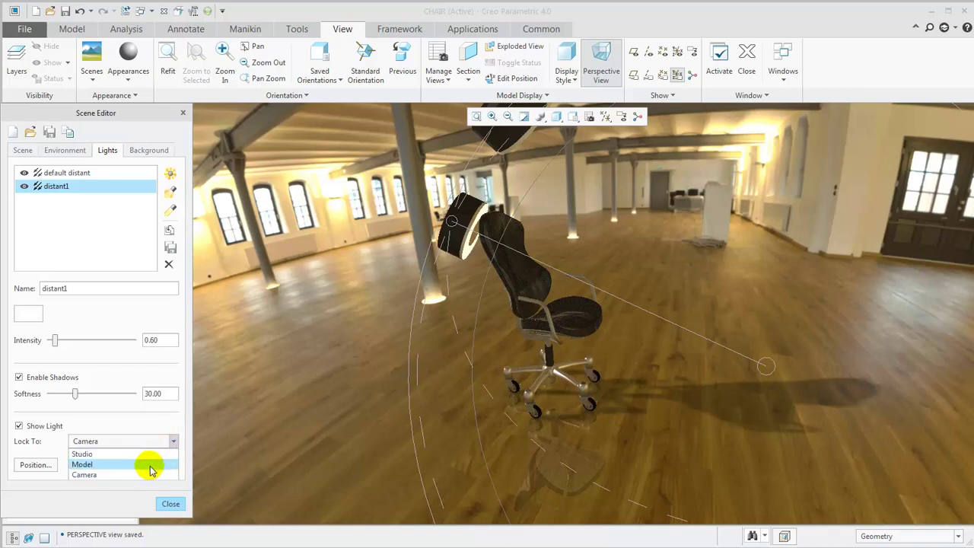
left_click(149, 429)
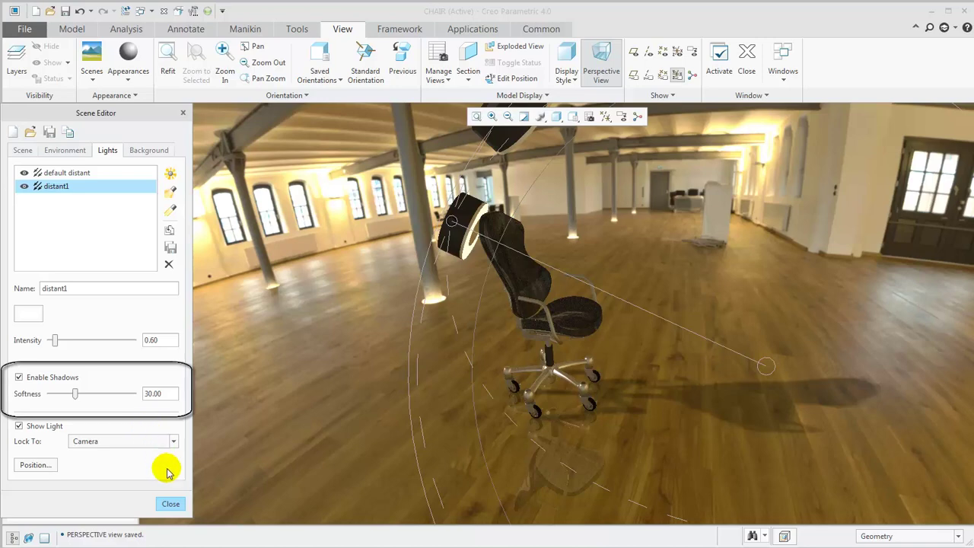
left_click(172, 504)
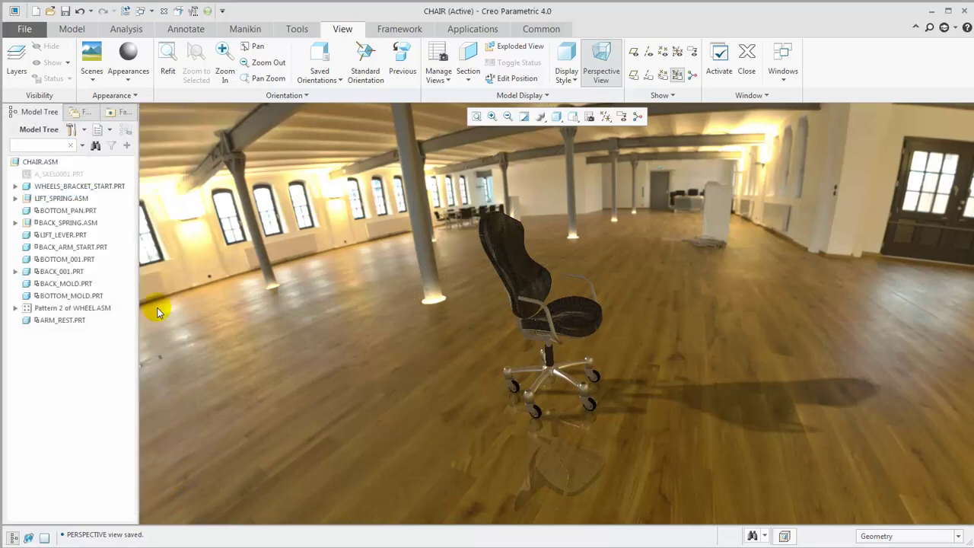
Save a copy as chair.png in PNG format, overwriting the existing file.
left_click(23, 29)
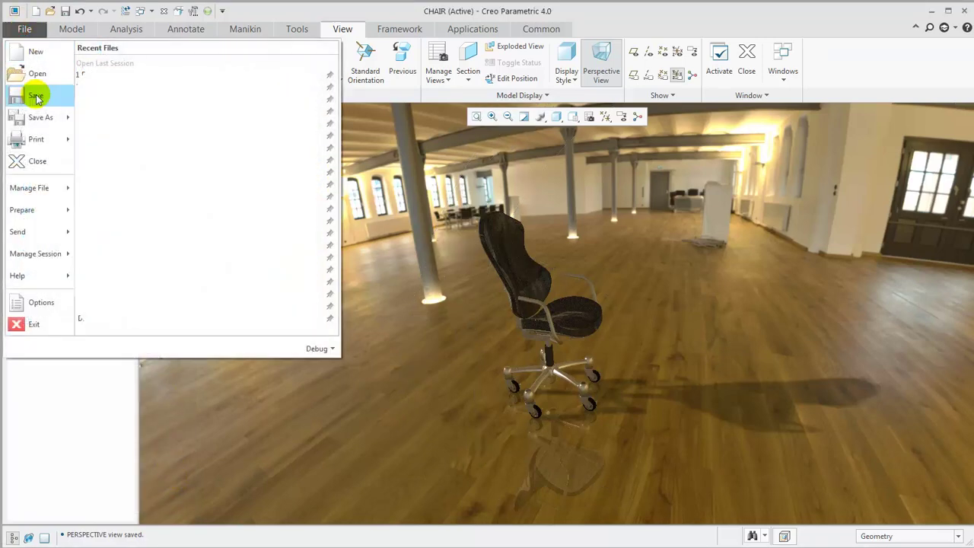
mouse_move(43, 119)
left_click(116, 77)
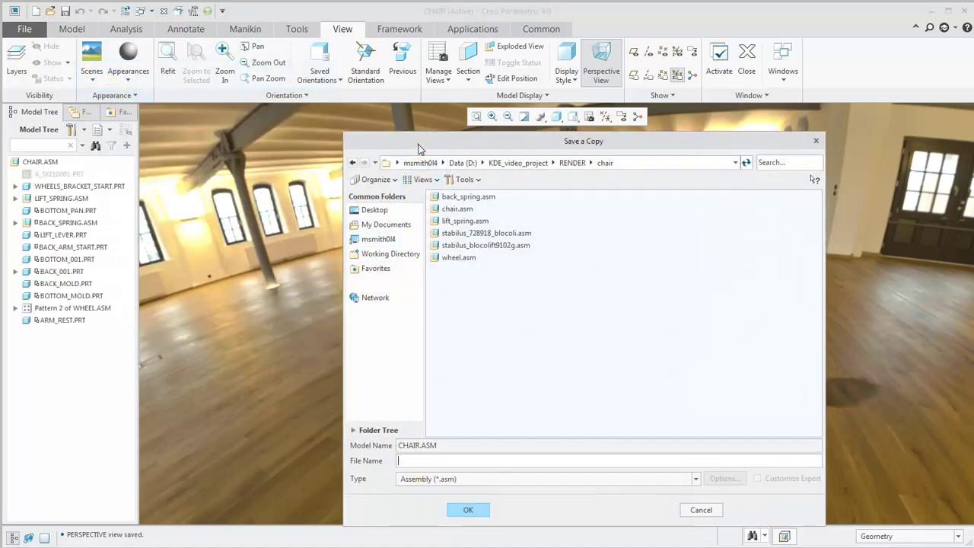
left_click(441, 397)
scroll(432, 453, "down", 3)
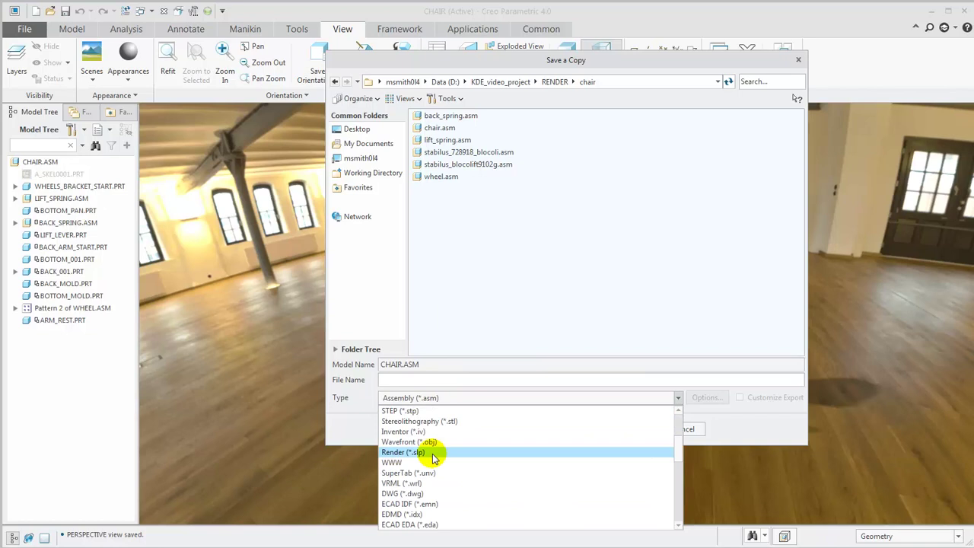
scroll(431, 455, "down", 5)
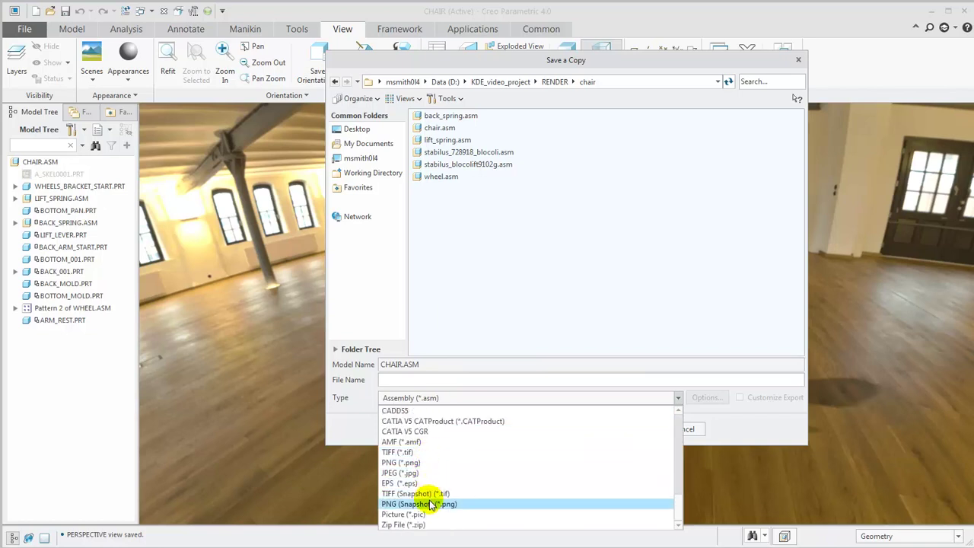
left_click(422, 462)
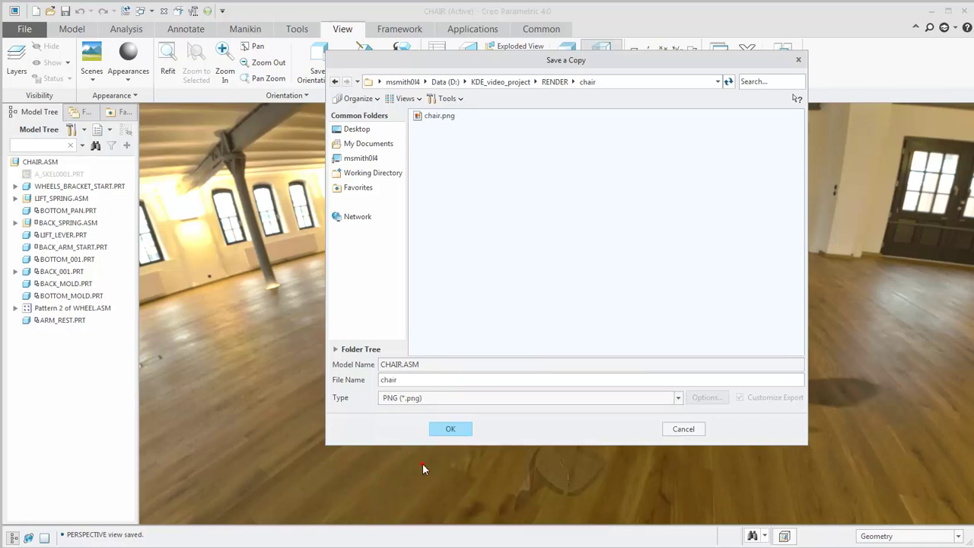
left_click(449, 430)
key("Return")
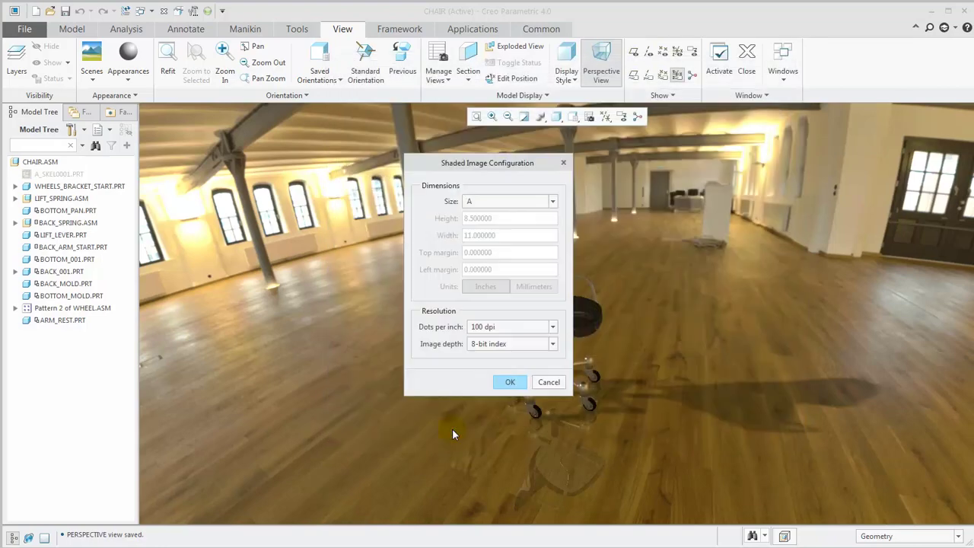
Set the image to size C, 600 dpi, 24-bit RGB and export it.
left_click(468, 201)
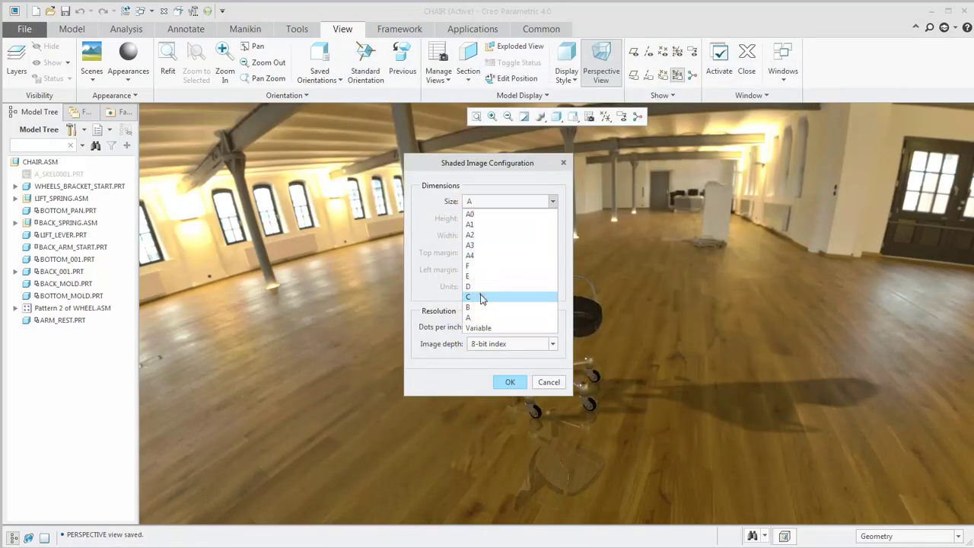
left_click(480, 295)
left_click(490, 326)
left_click(495, 389)
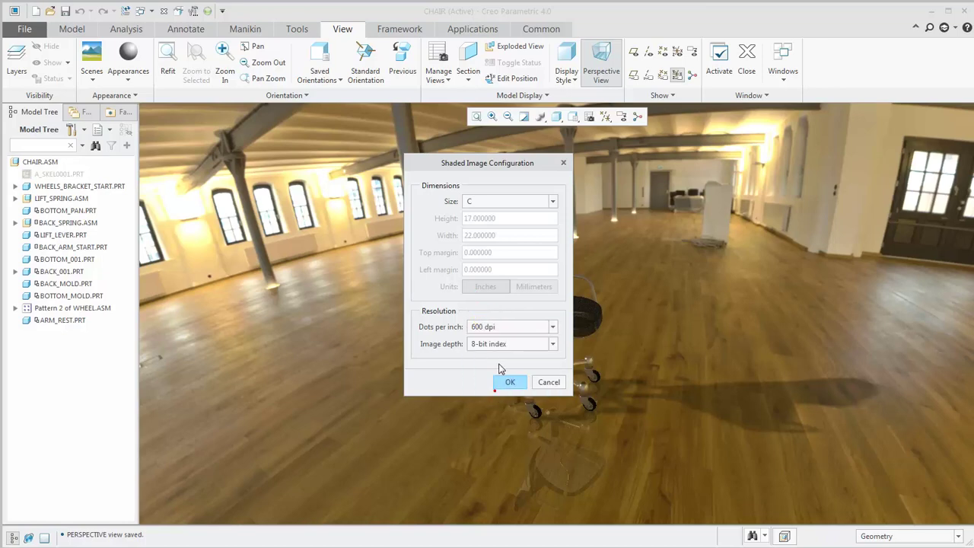
left_click(501, 346)
left_click(500, 364)
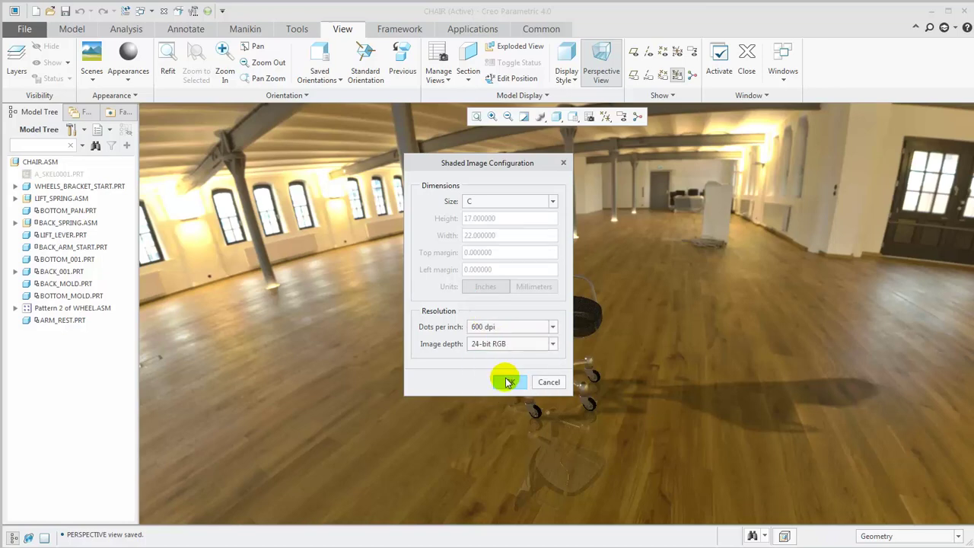
left_click(508, 382)
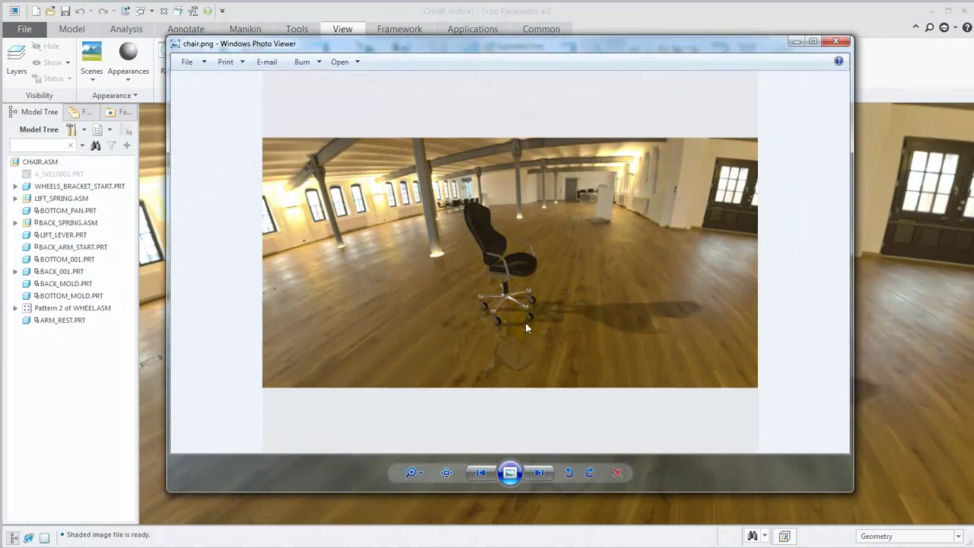
scroll(530, 325, "up", 5)
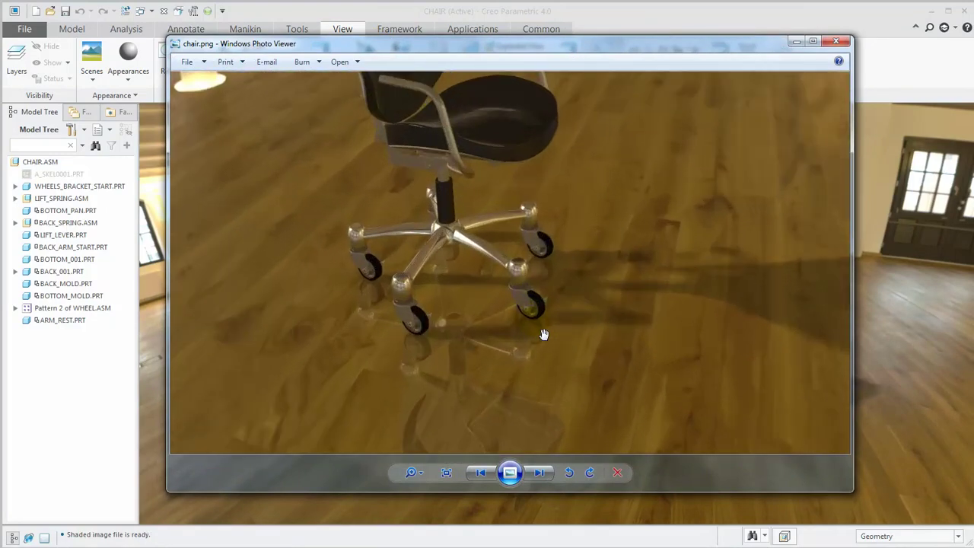
scroll(543, 335, "up", 1)
scroll(527, 243, "up", 2)
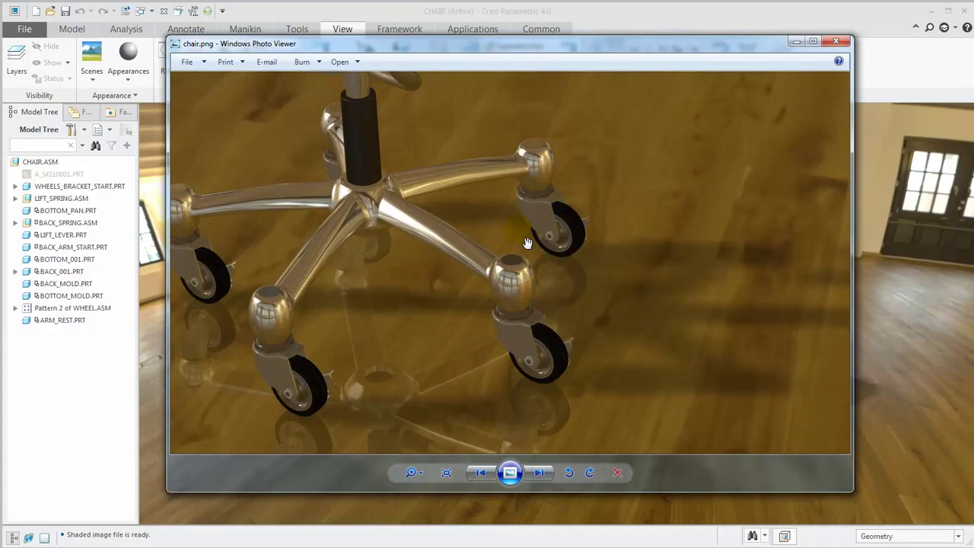
scroll(442, 392, "down", 4)
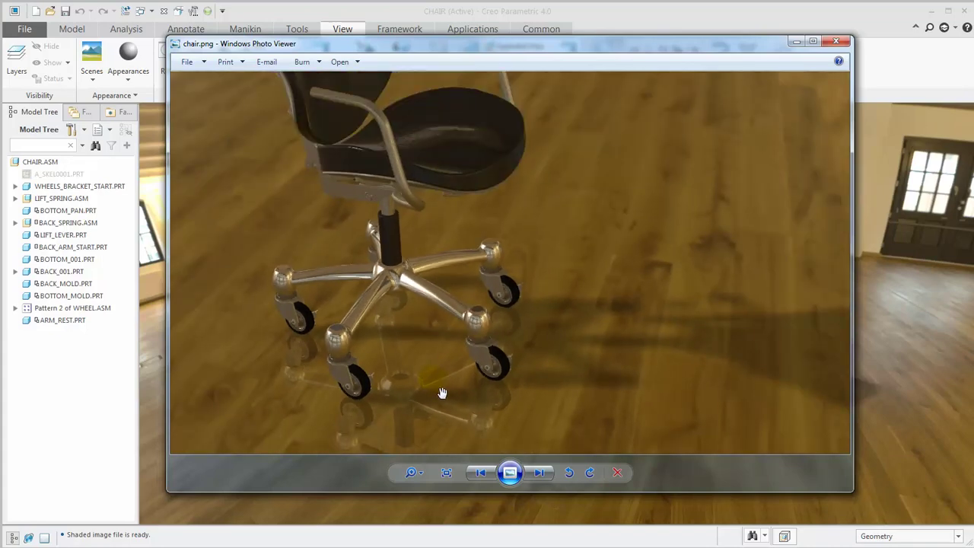